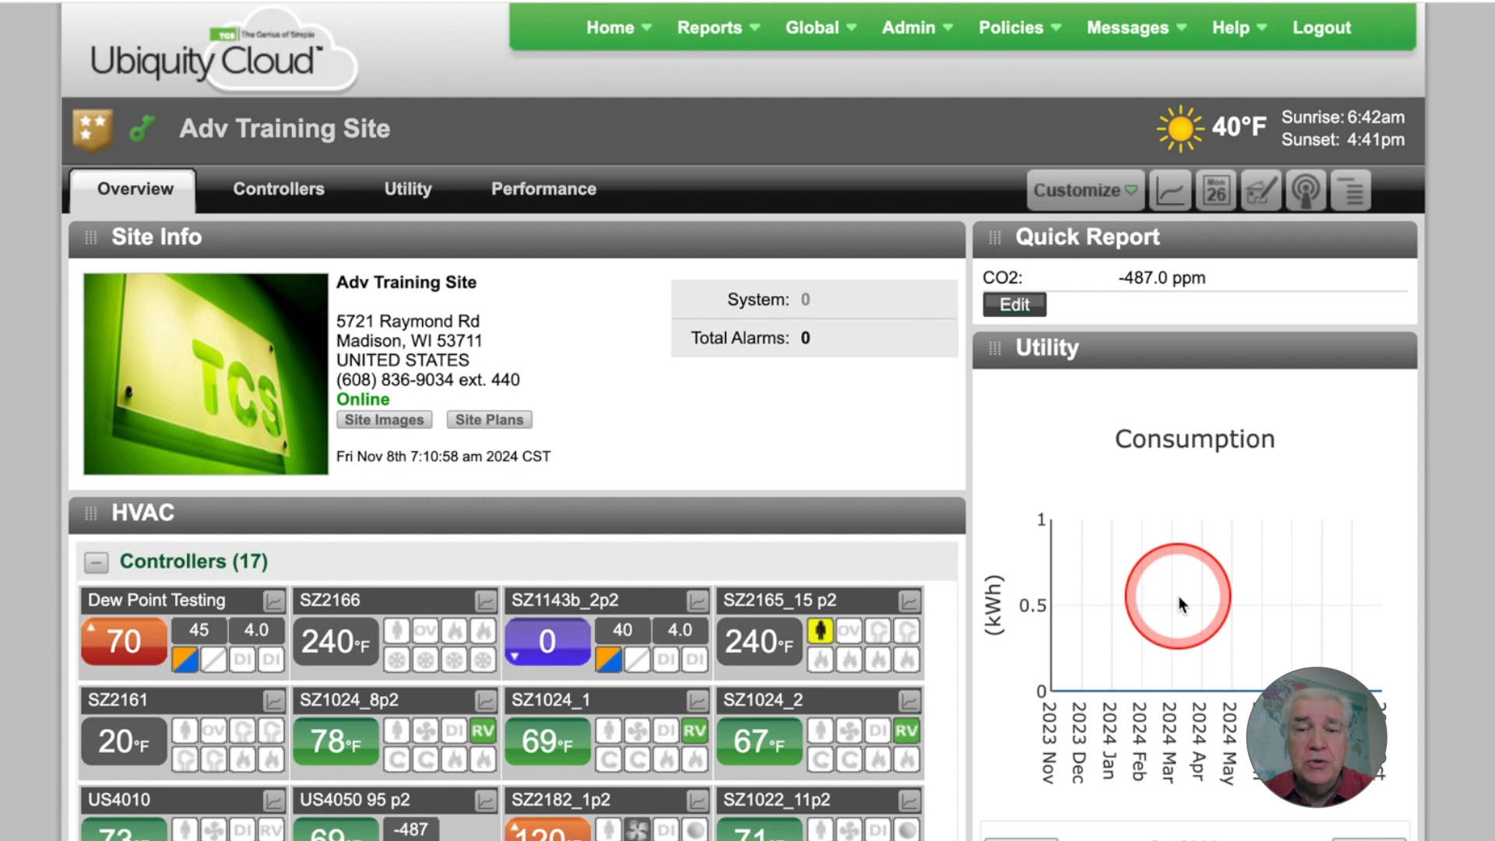
# - Open the site scheduling page for Adv Training Site and load the HVAC Schedule
pyautogui.click(1216, 192)
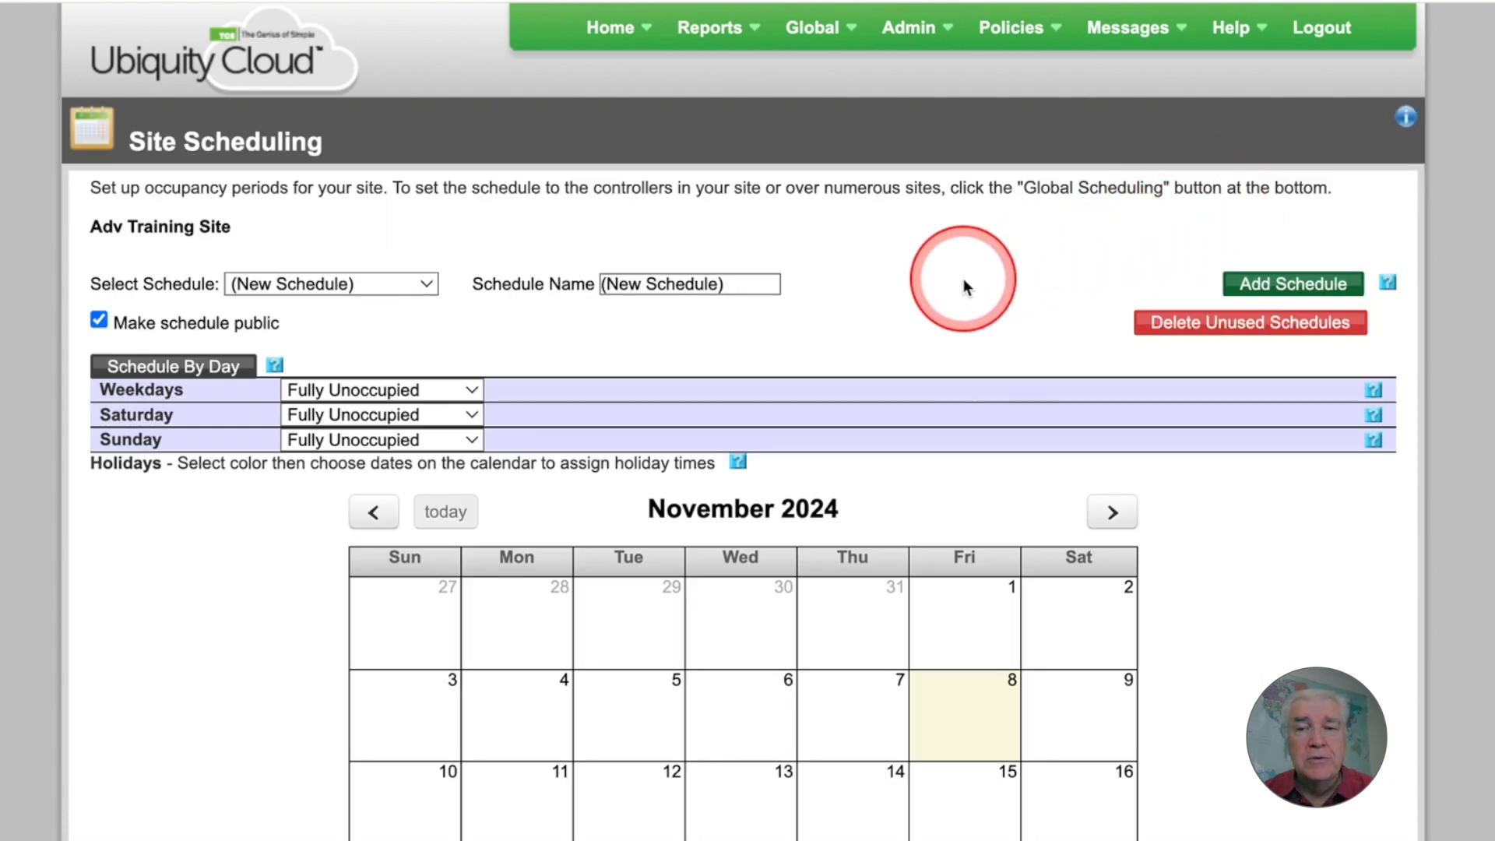
pyautogui.click(427, 285)
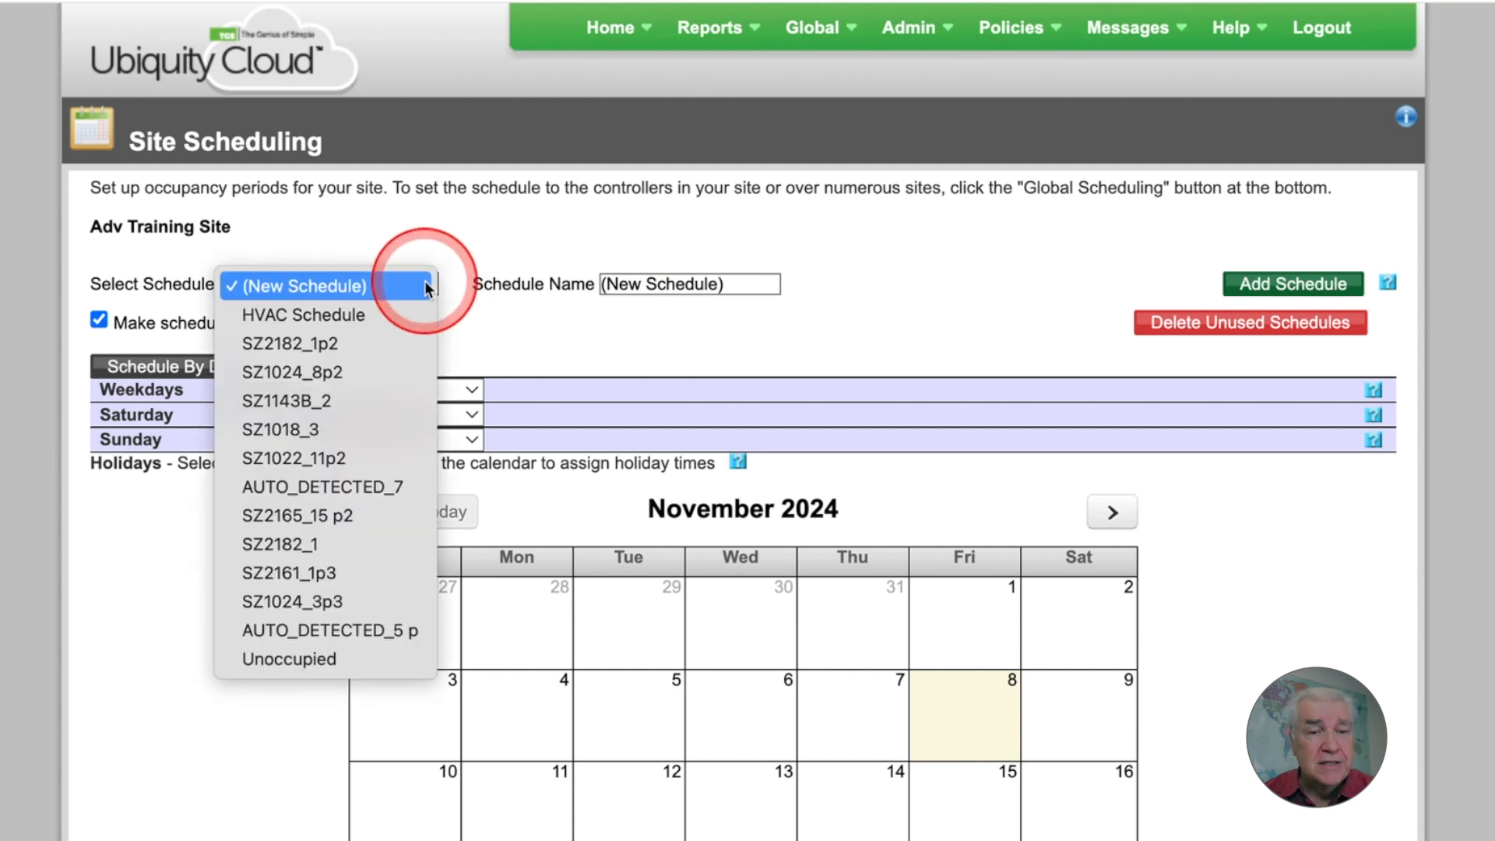
pyautogui.click(377, 314)
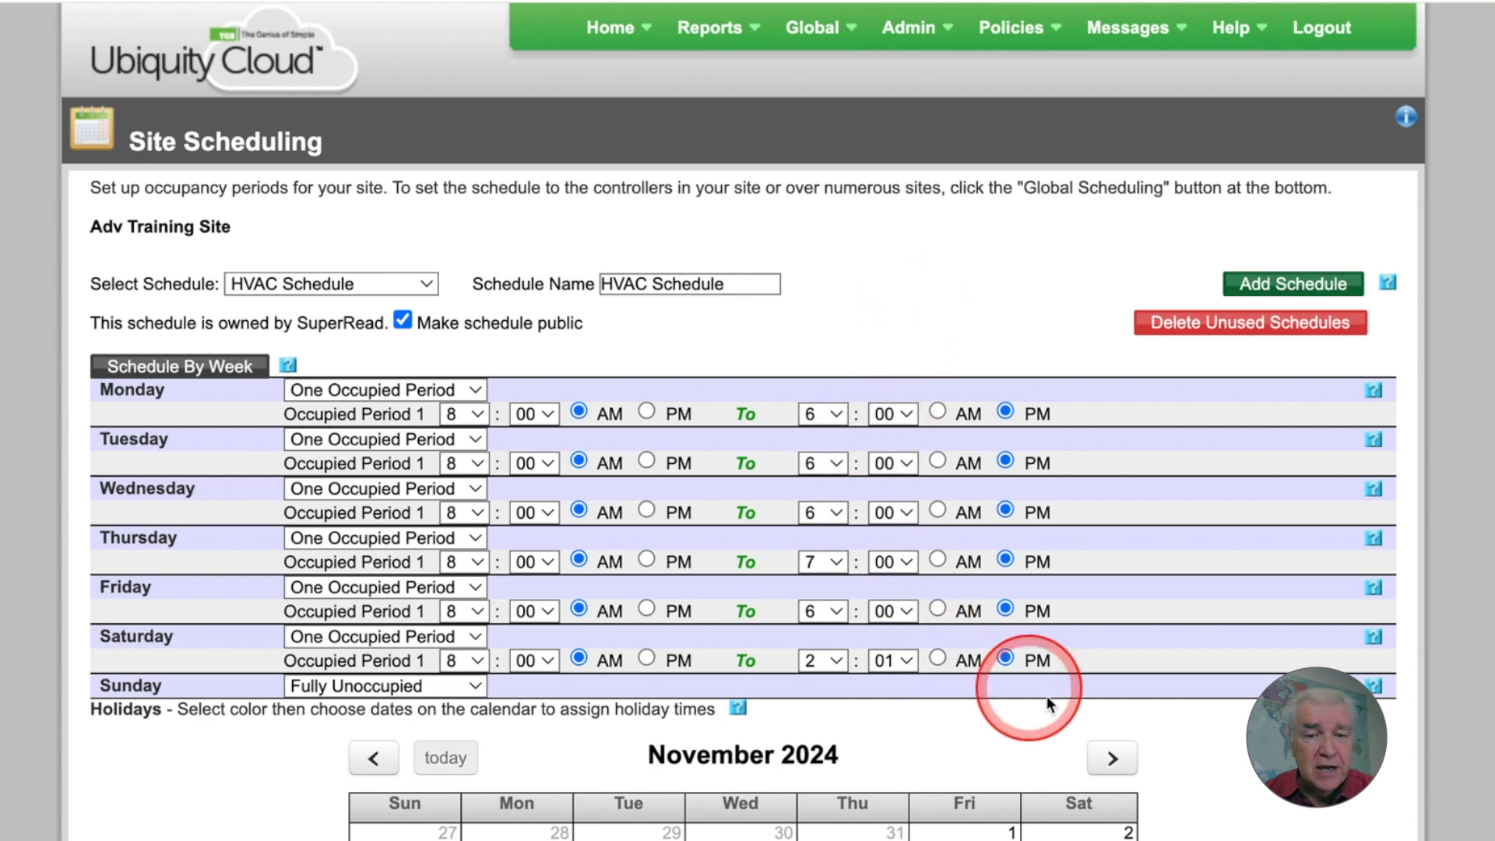
# - Open the holiday settings for the light green holiday color below the calendar
pyautogui.scroll(-7, 1281, 686)
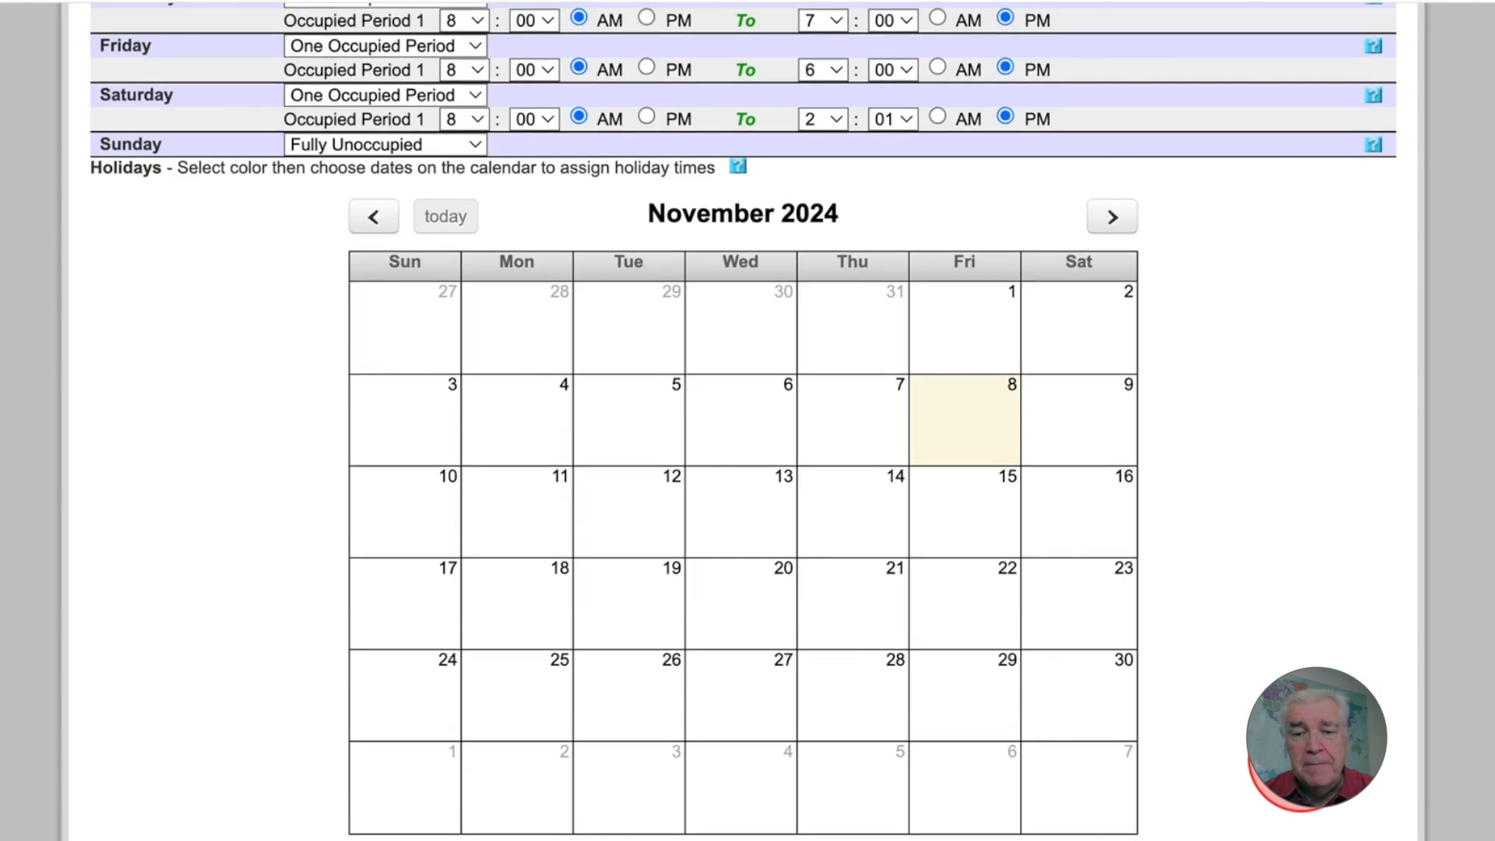
pyautogui.scroll(-2, 1281, 654)
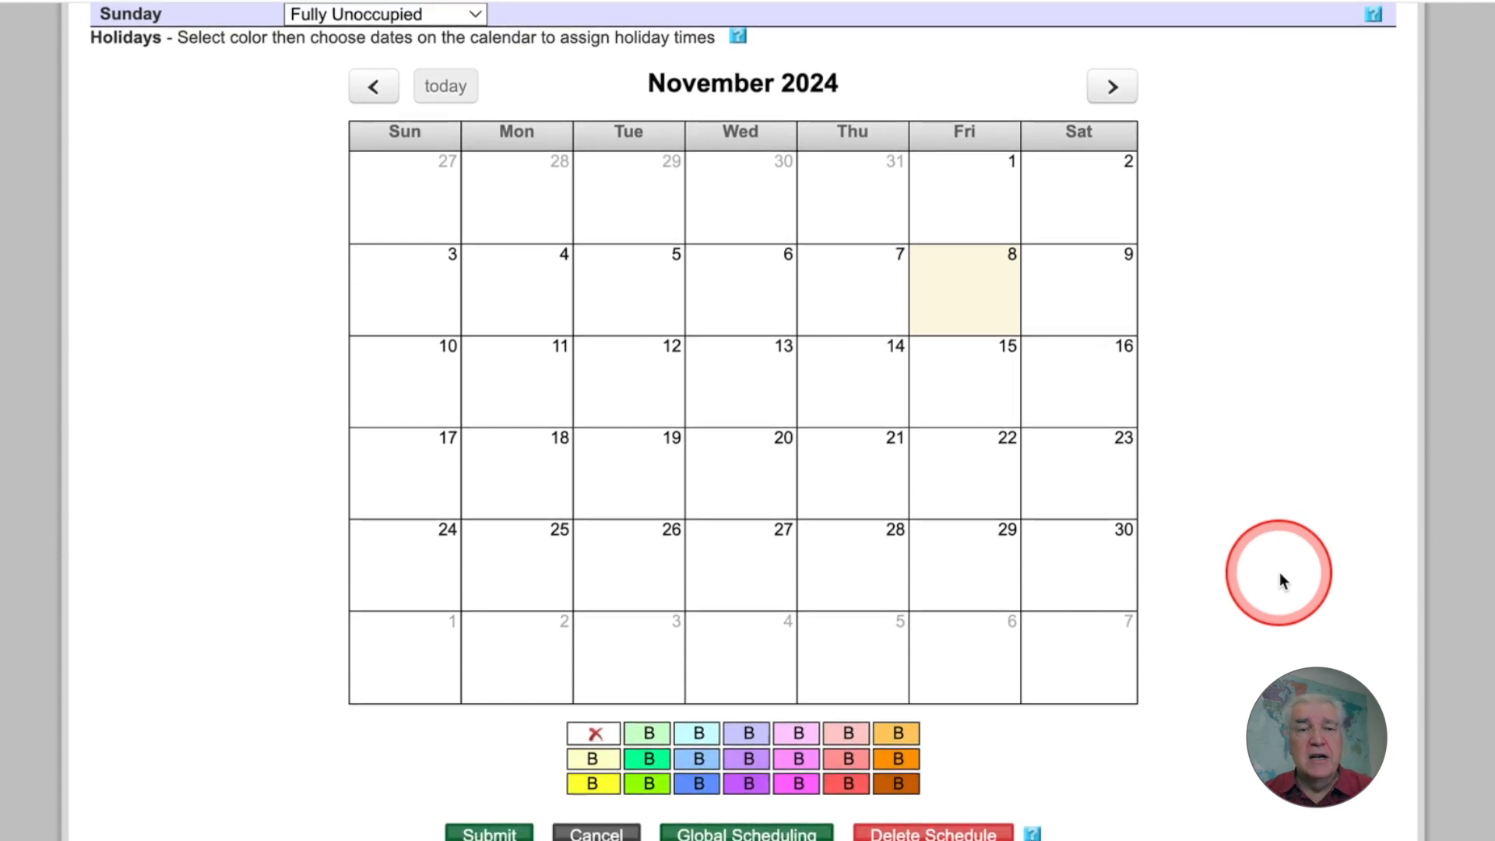
pyautogui.scroll(-1, 1281, 578)
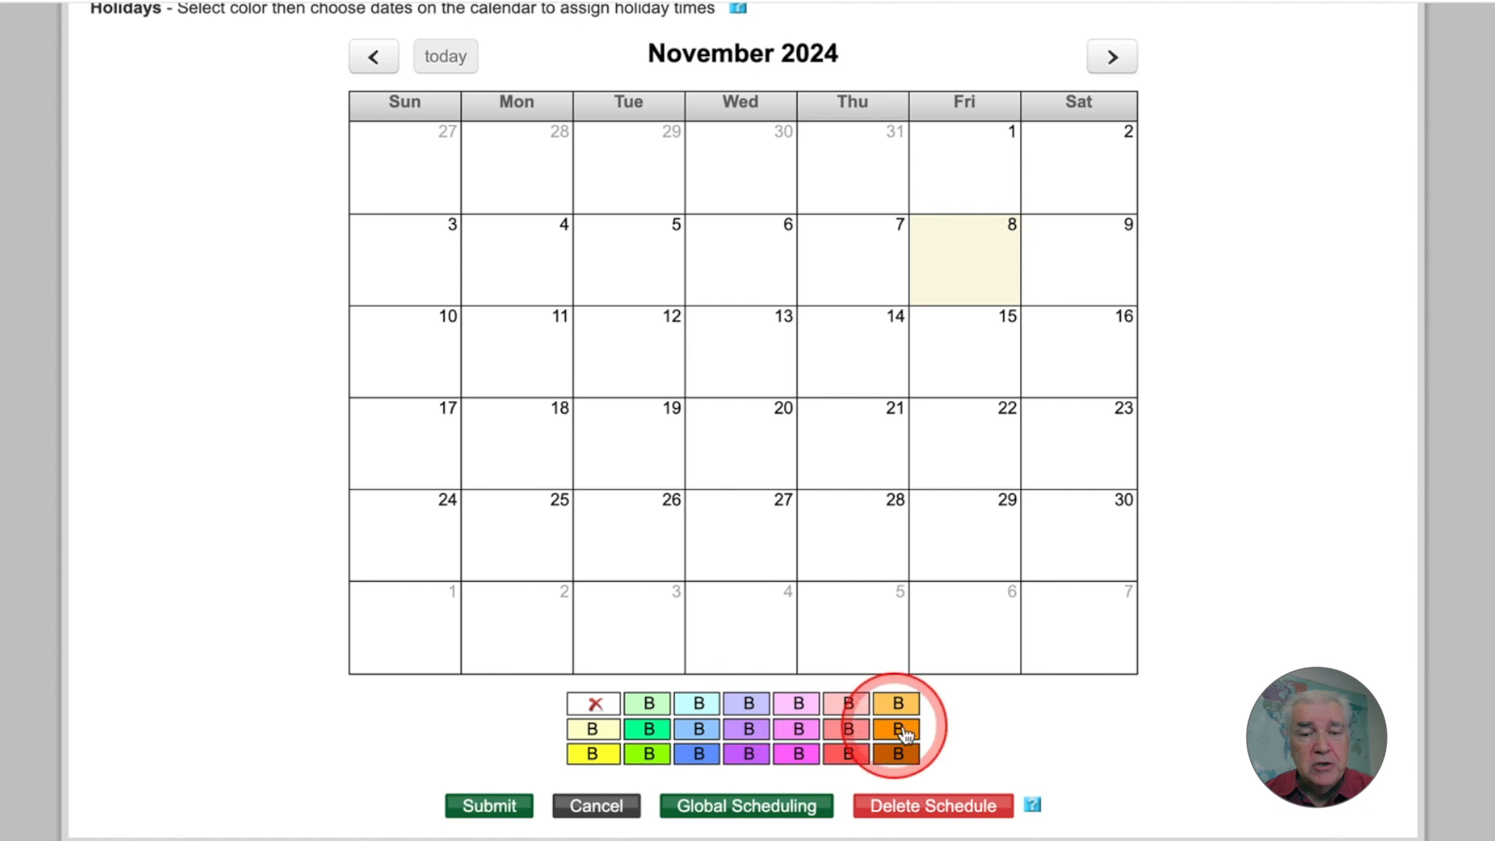
pyautogui.click(646, 704)
pyautogui.scroll(-4, 1217, 705)
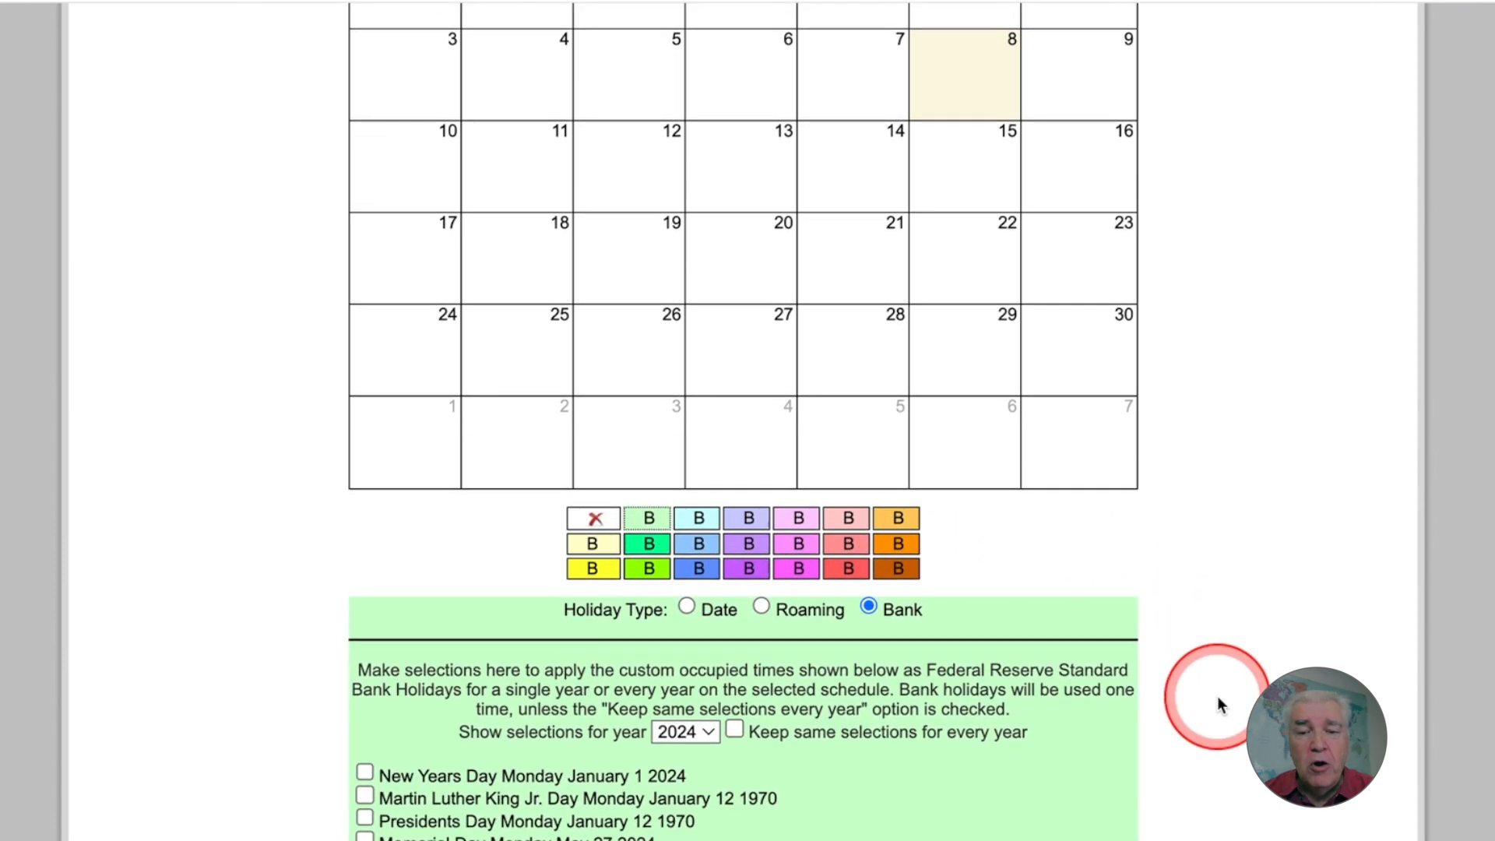
pyautogui.scroll(-1, 1217, 696)
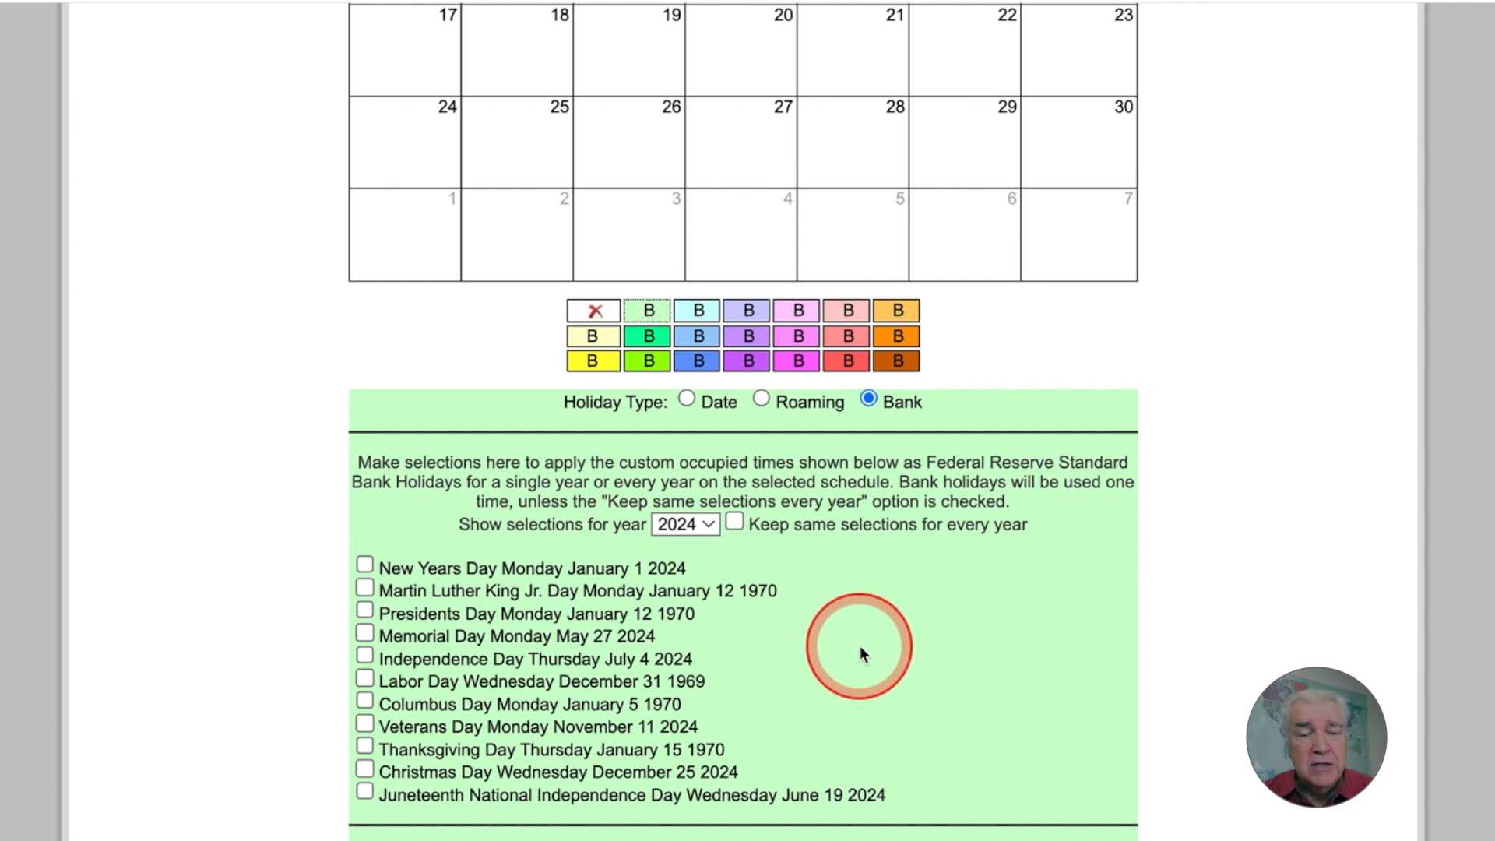
# - Select every listed bank holiday for 2024, from New Years Day through Juneteenth National Independence Day
pyautogui.click(365, 567)
pyautogui.click(365, 588)
pyautogui.click(365, 611)
pyautogui.click(365, 633)
pyautogui.click(365, 656)
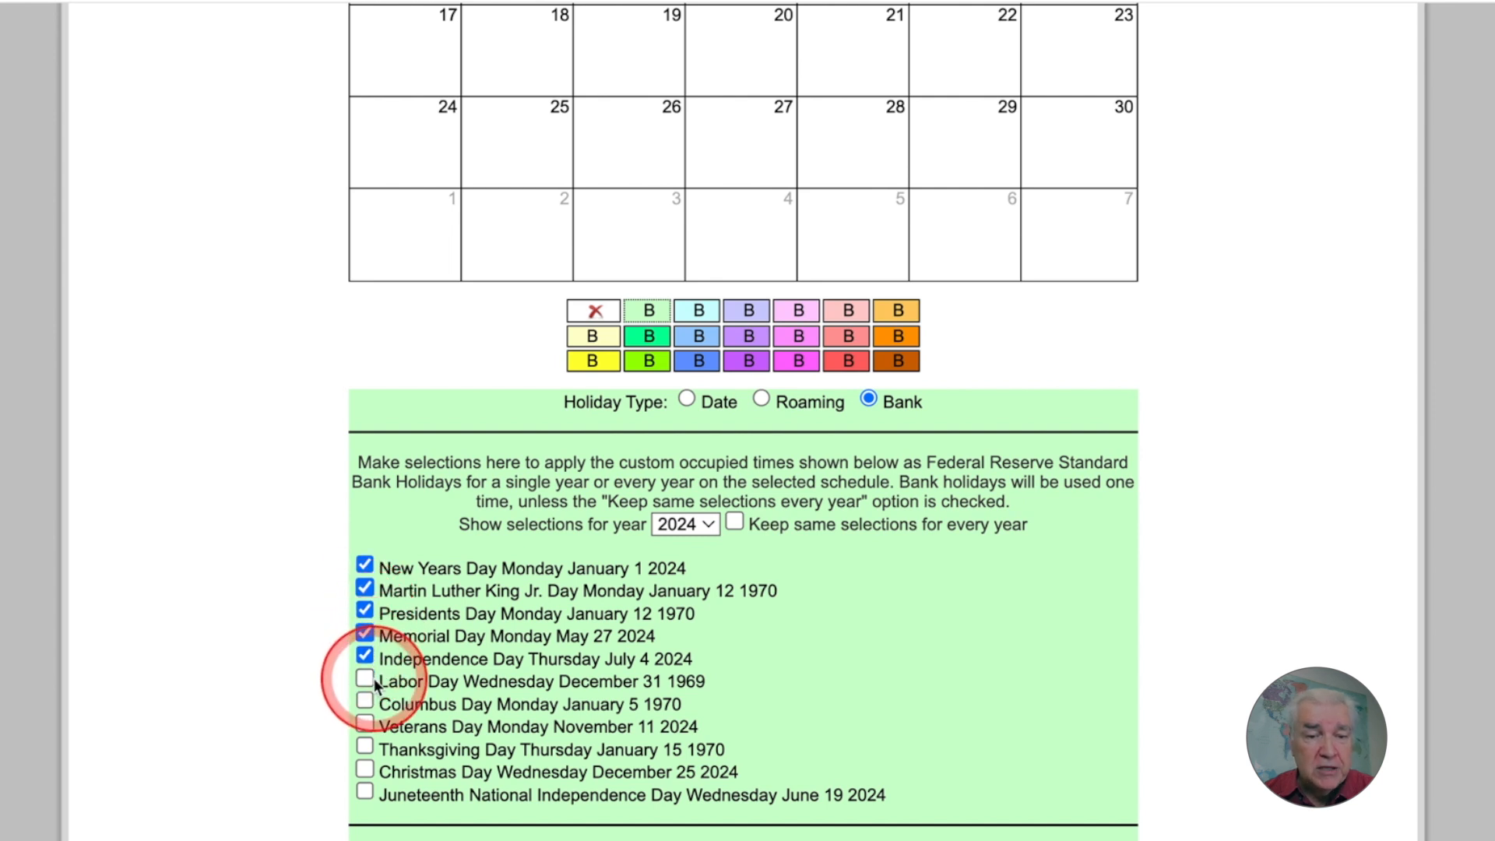
pyautogui.click(365, 678)
pyautogui.click(365, 701)
pyautogui.click(366, 723)
pyautogui.click(365, 746)
pyautogui.click(366, 768)
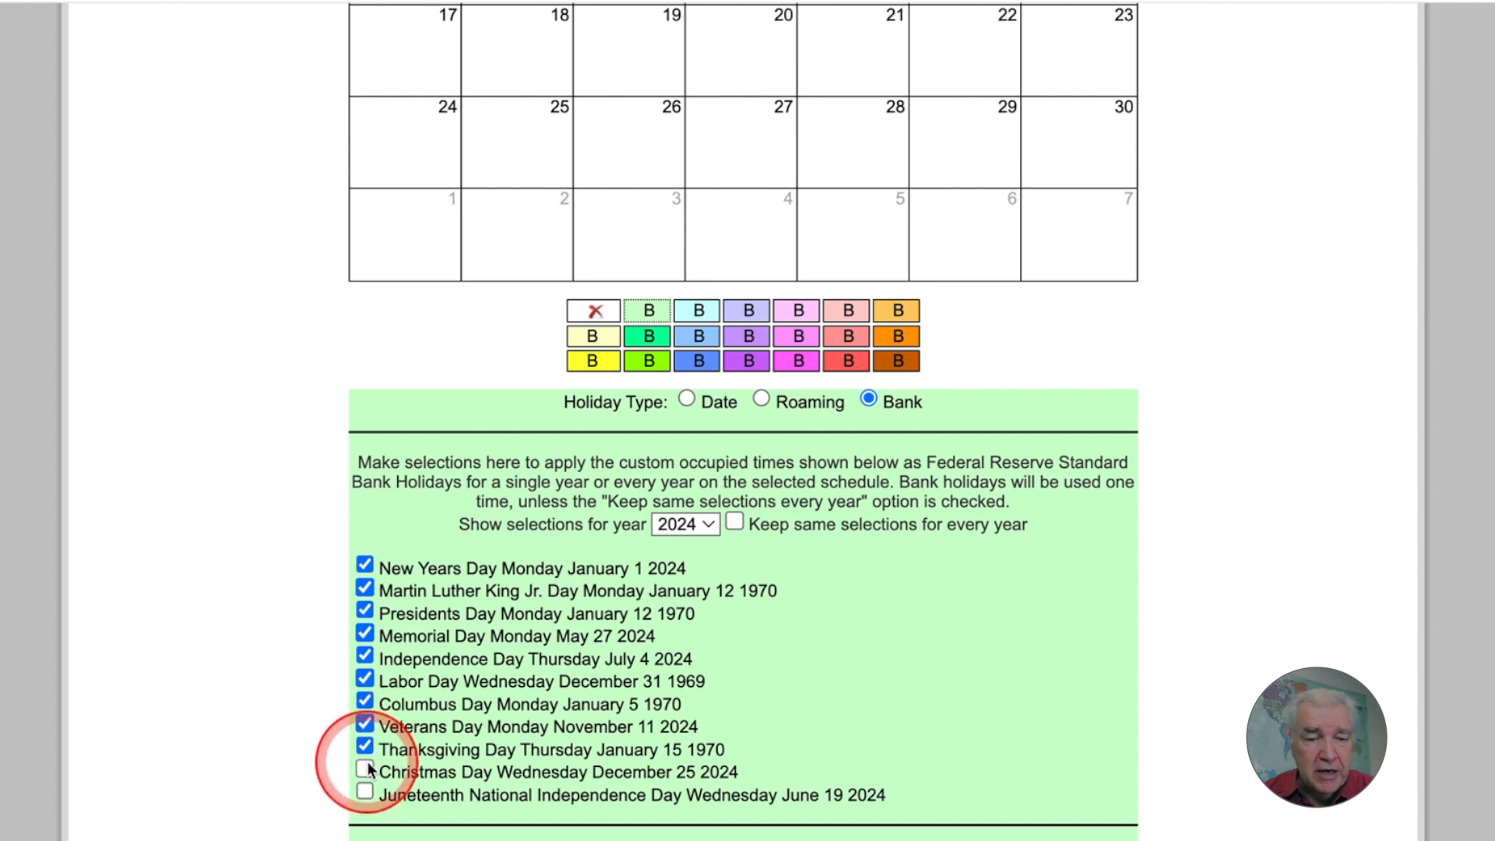
pyautogui.click(365, 791)
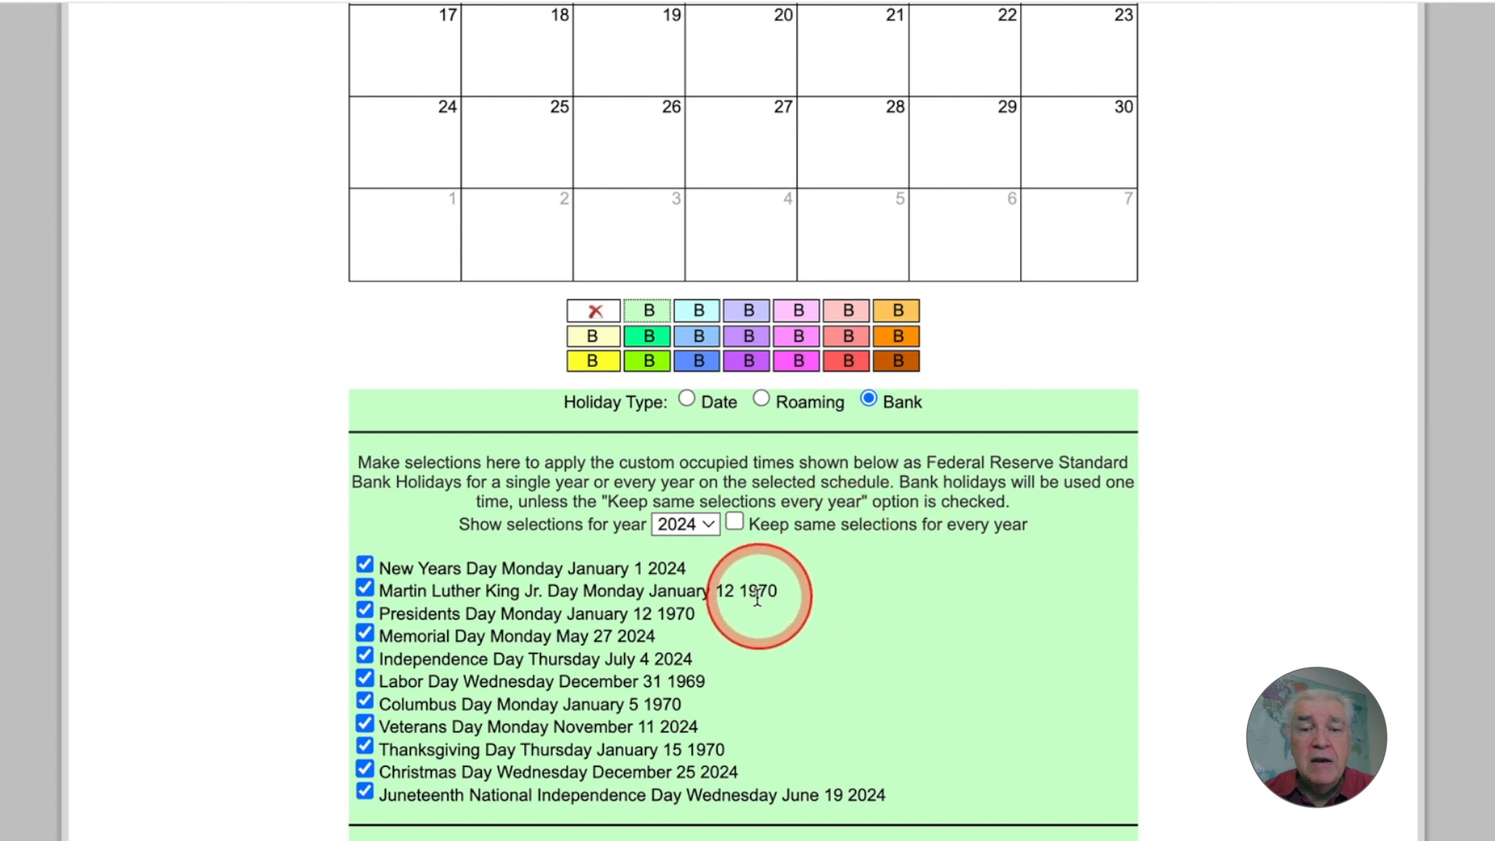
# - Keep the same bank holiday selections for every year and leave Custom Holiday 1 as Fully Unoccupied
pyautogui.click(734, 522)
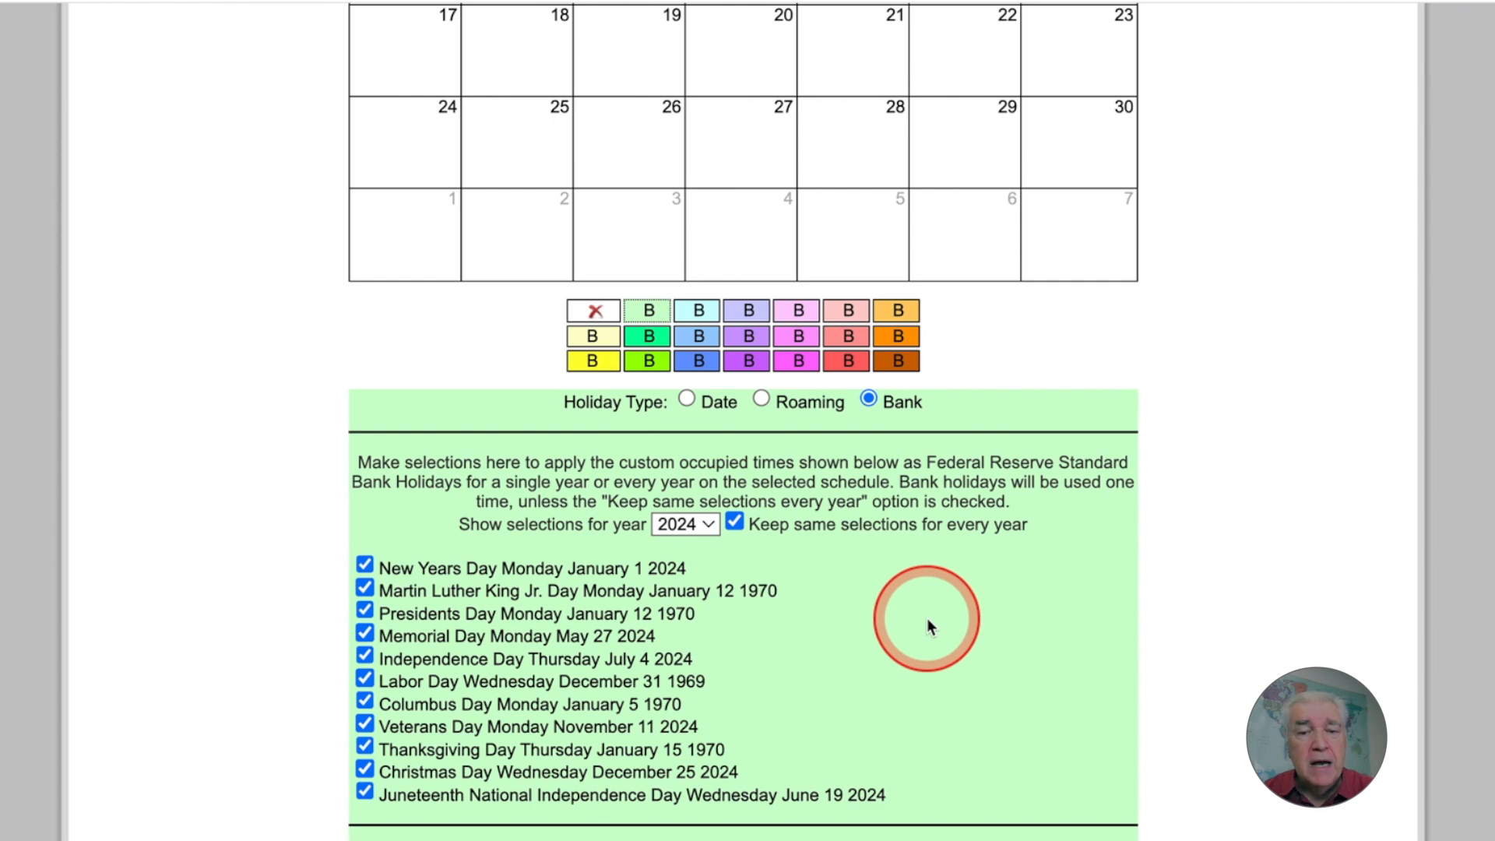
pyautogui.scroll(-2, 926, 619)
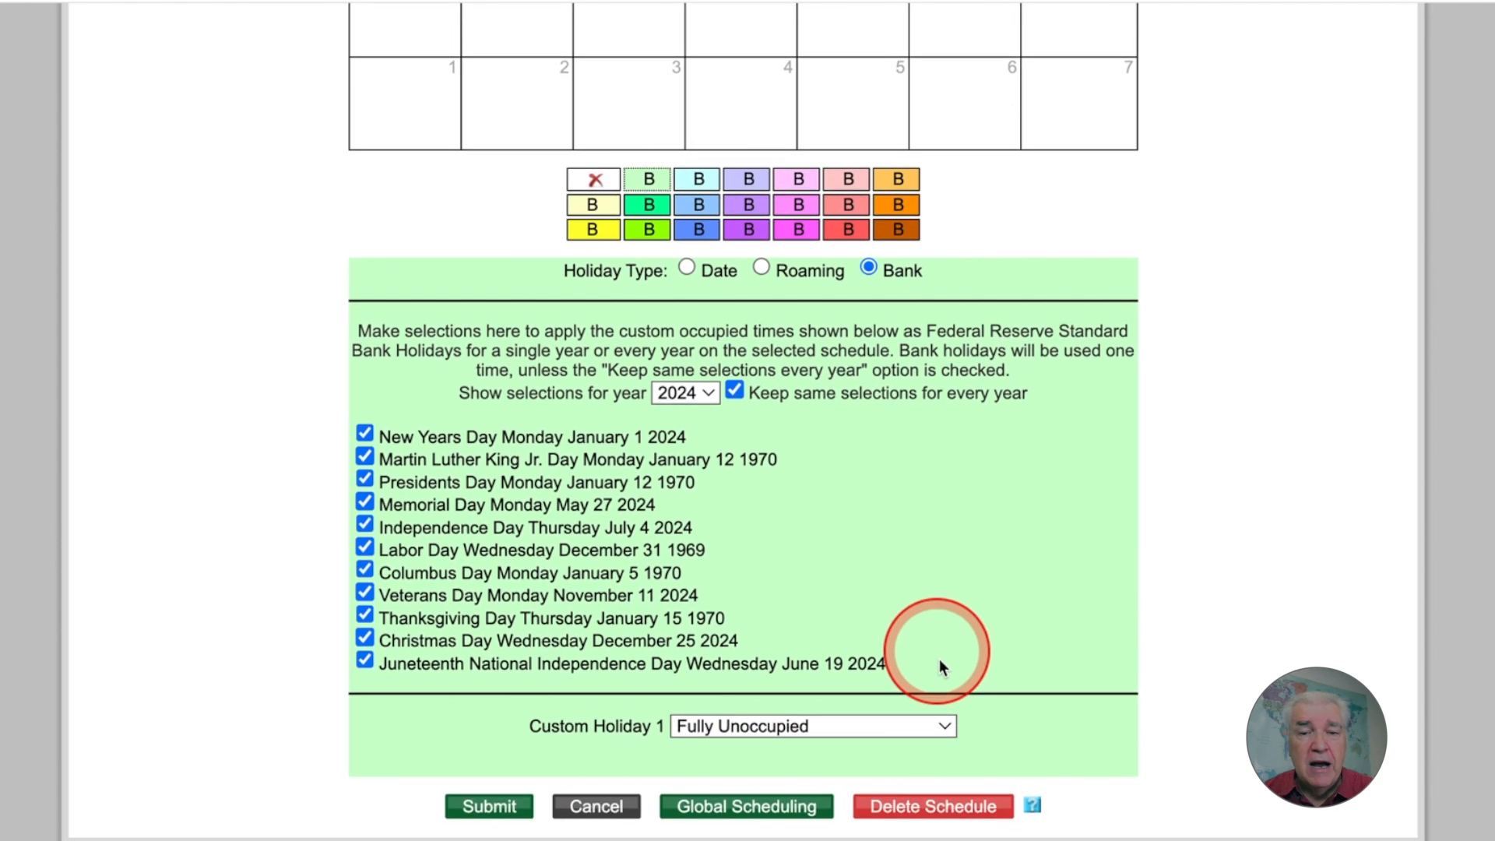
pyautogui.click(943, 734)
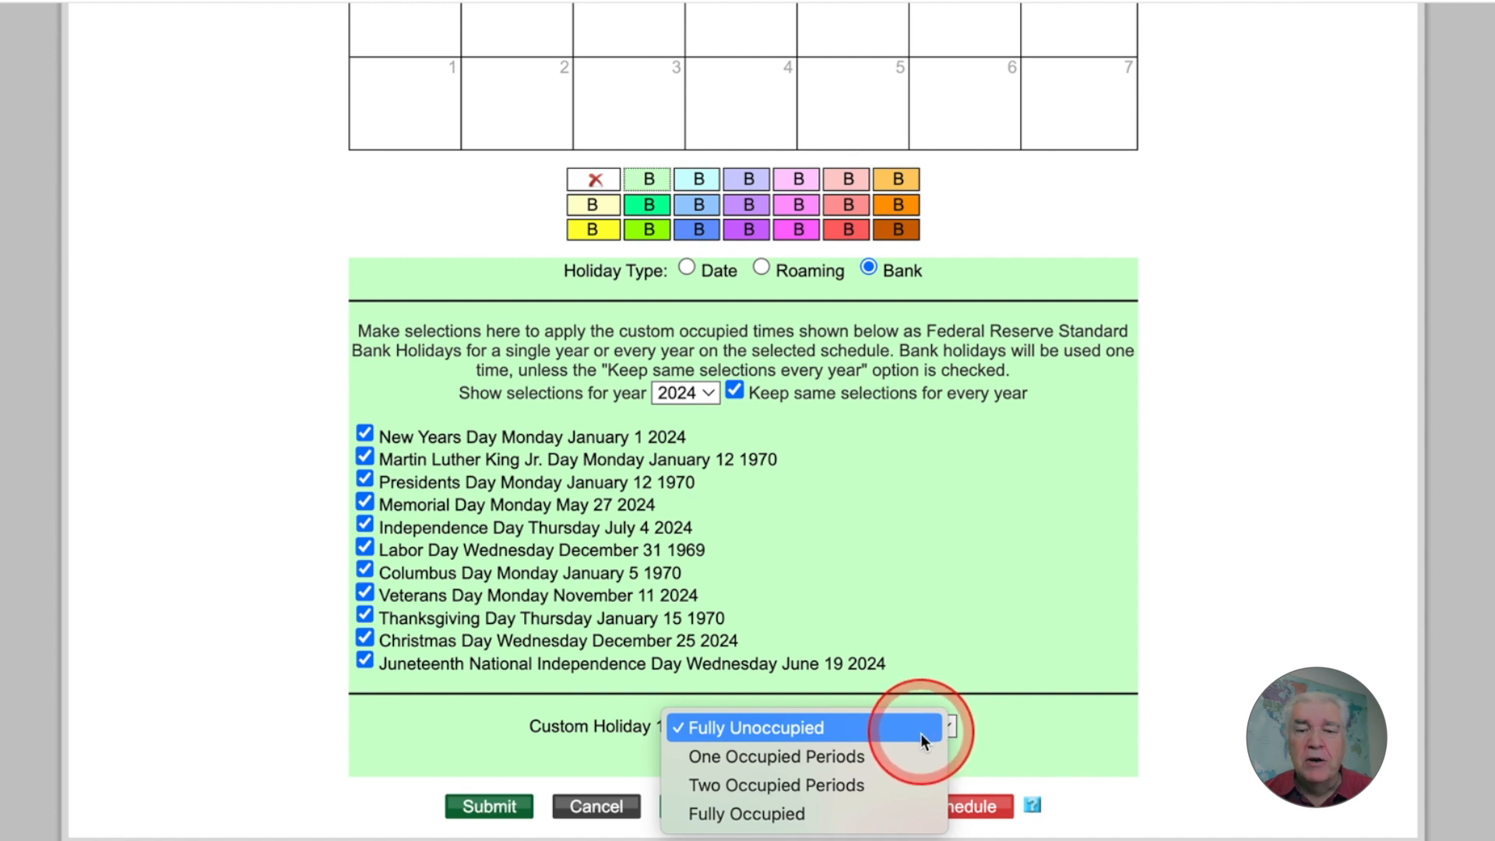
pyautogui.click(1213, 536)
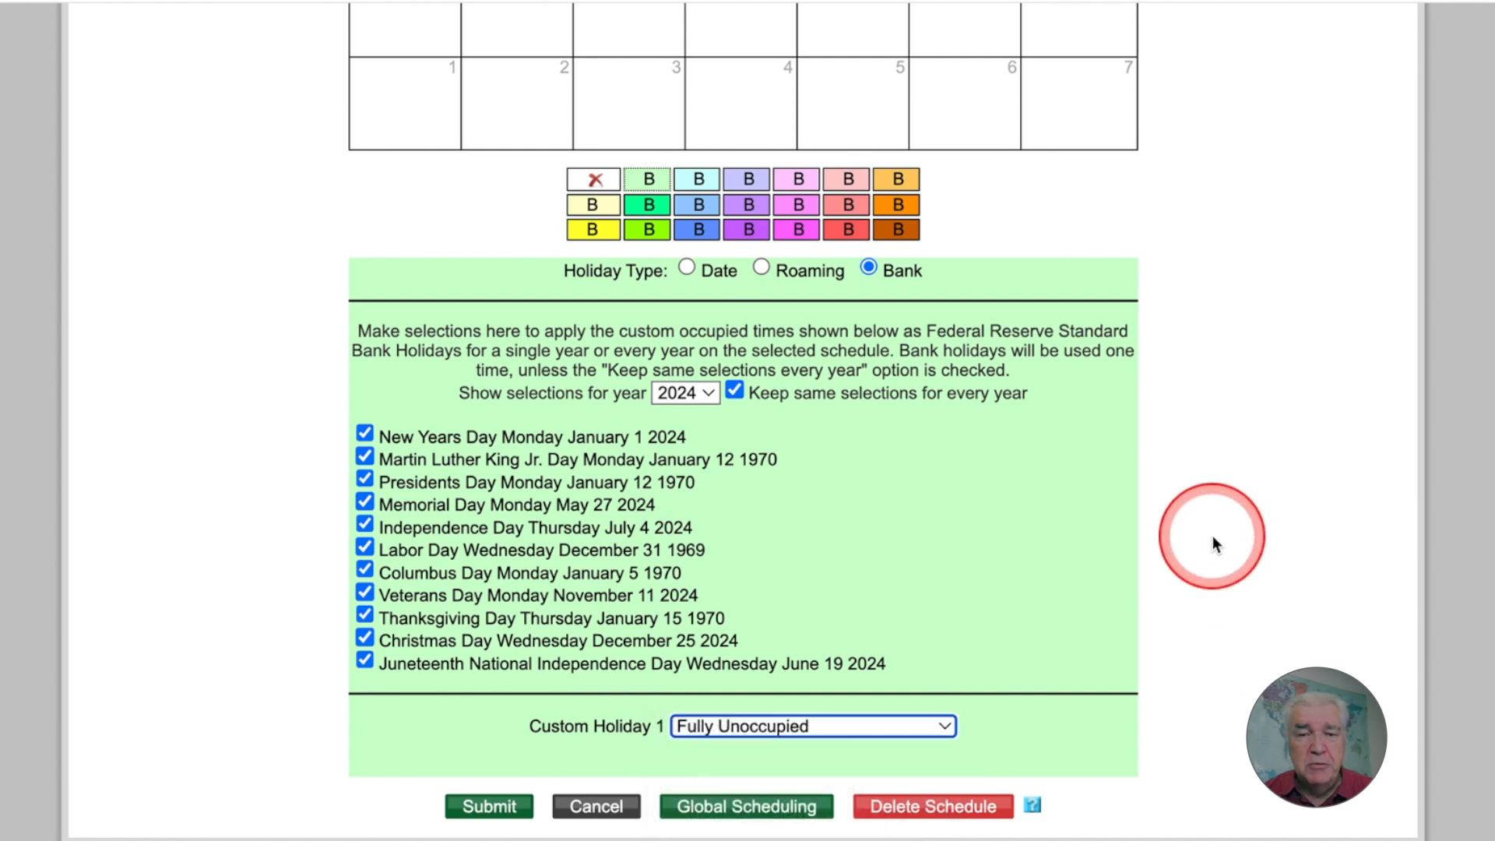
# - Clear the selection of every bank holiday, from New Years Day through Juneteenth National Independence Day
pyautogui.click(364, 433)
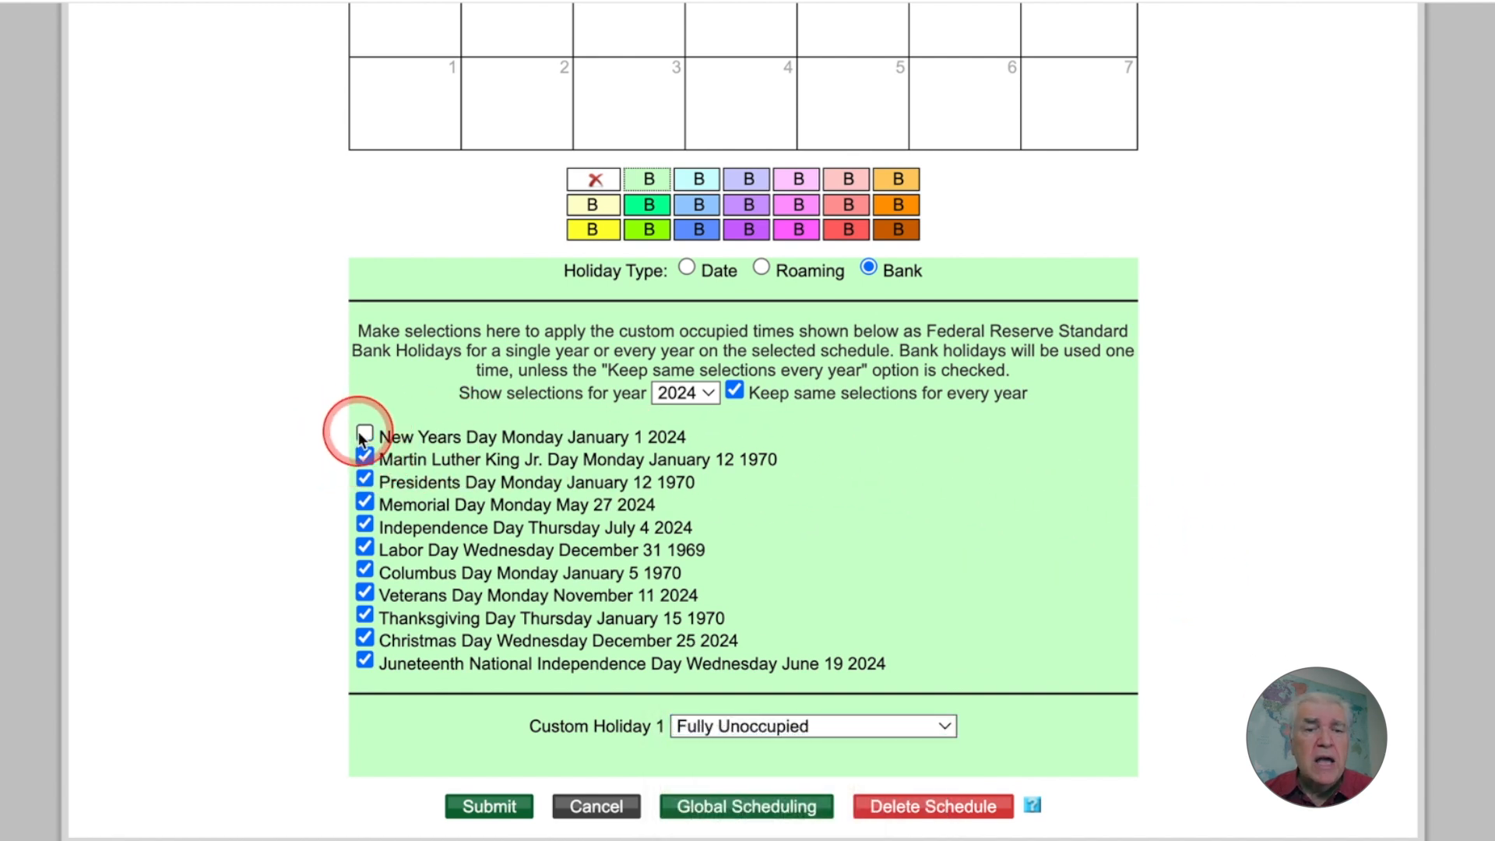
pyautogui.click(364, 456)
pyautogui.click(364, 478)
pyautogui.click(363, 501)
pyautogui.click(365, 525)
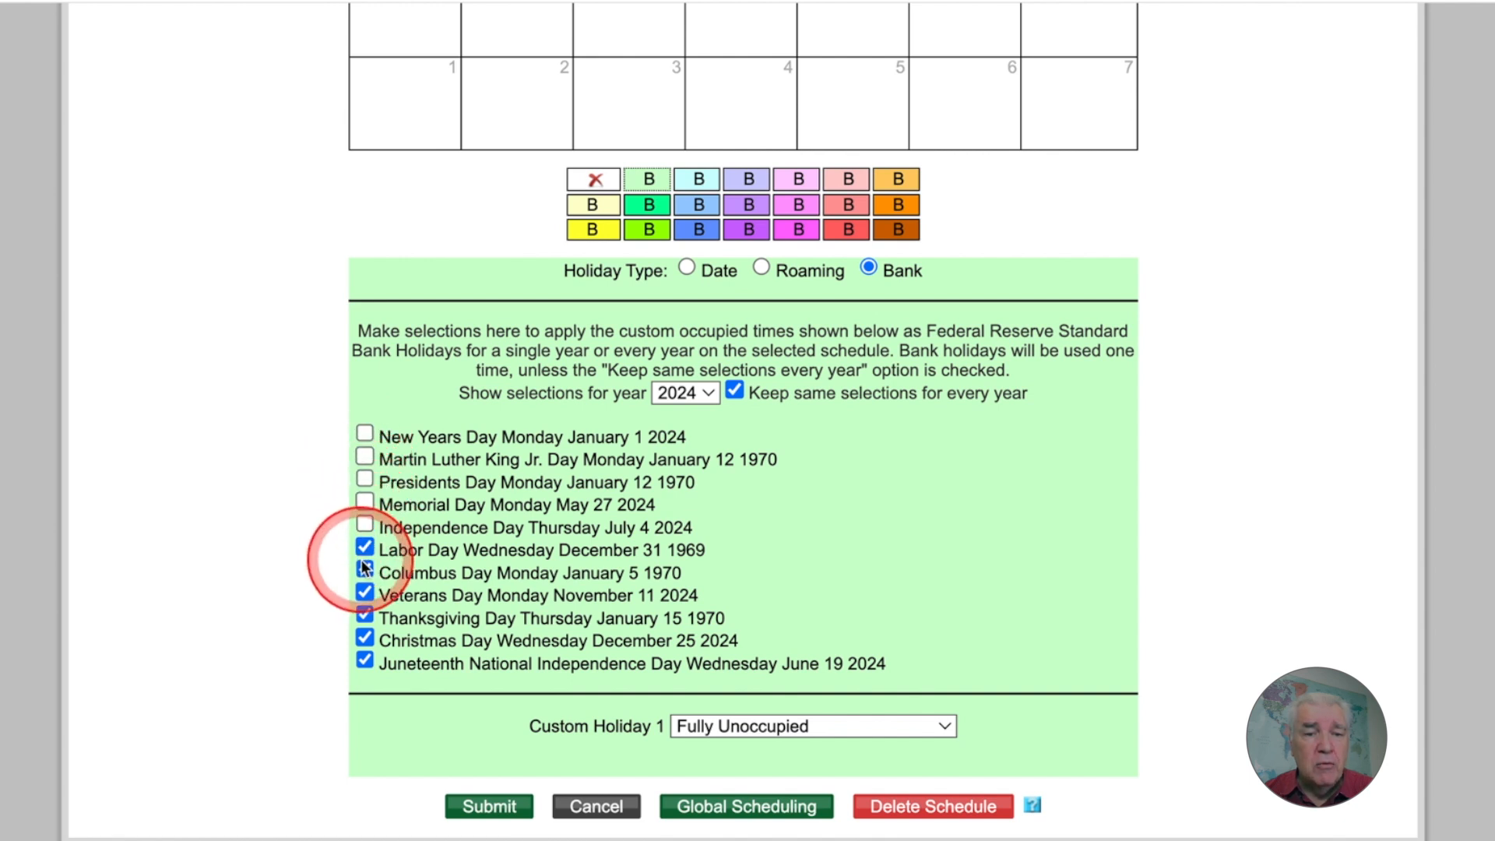
pyautogui.click(364, 547)
pyautogui.click(365, 569)
pyautogui.click(364, 592)
pyautogui.click(364, 615)
pyautogui.click(364, 637)
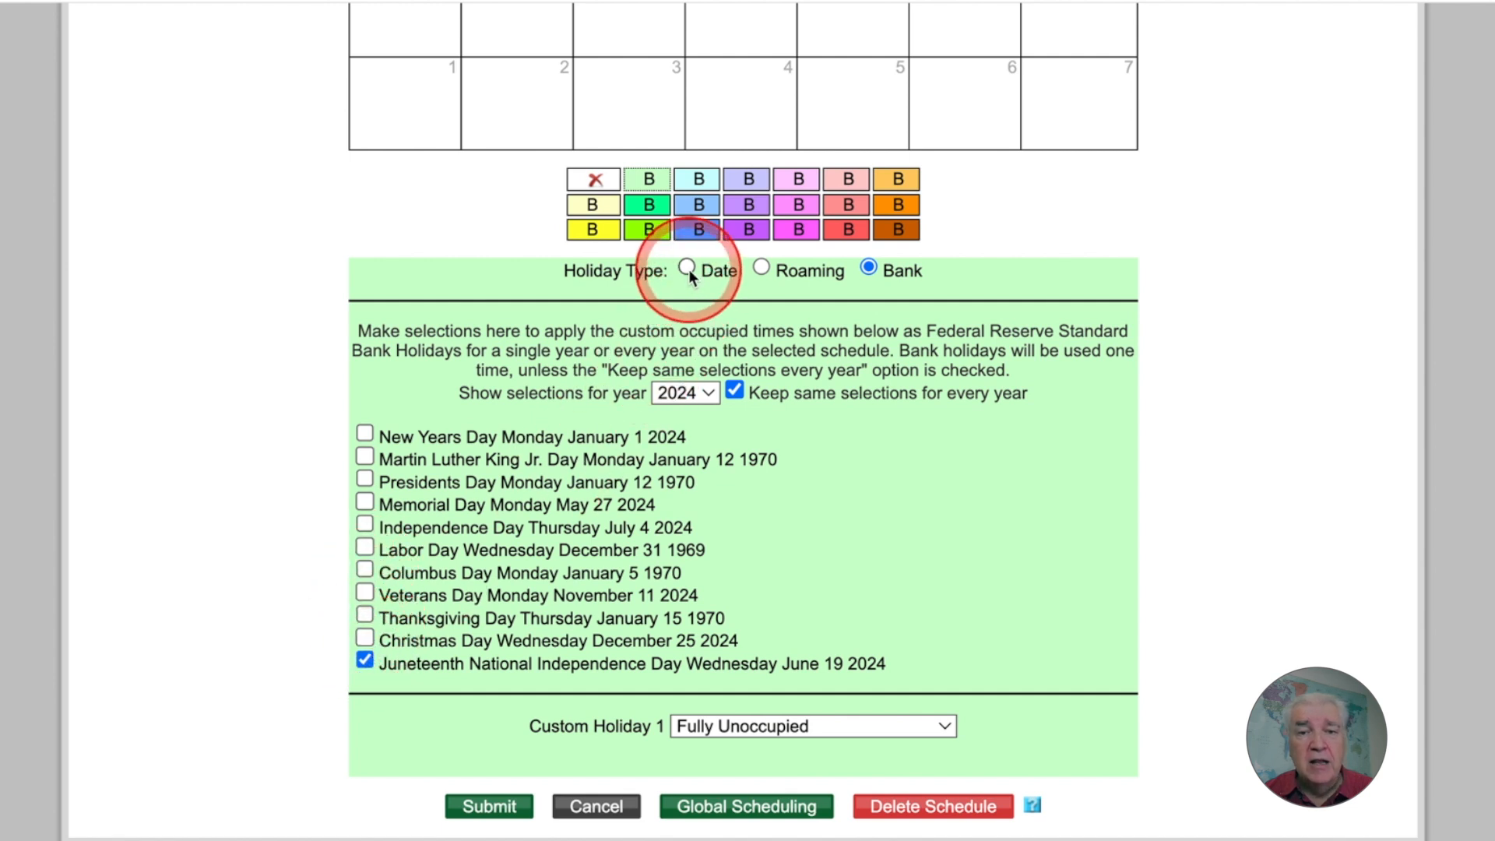
pyautogui.click(364, 660)
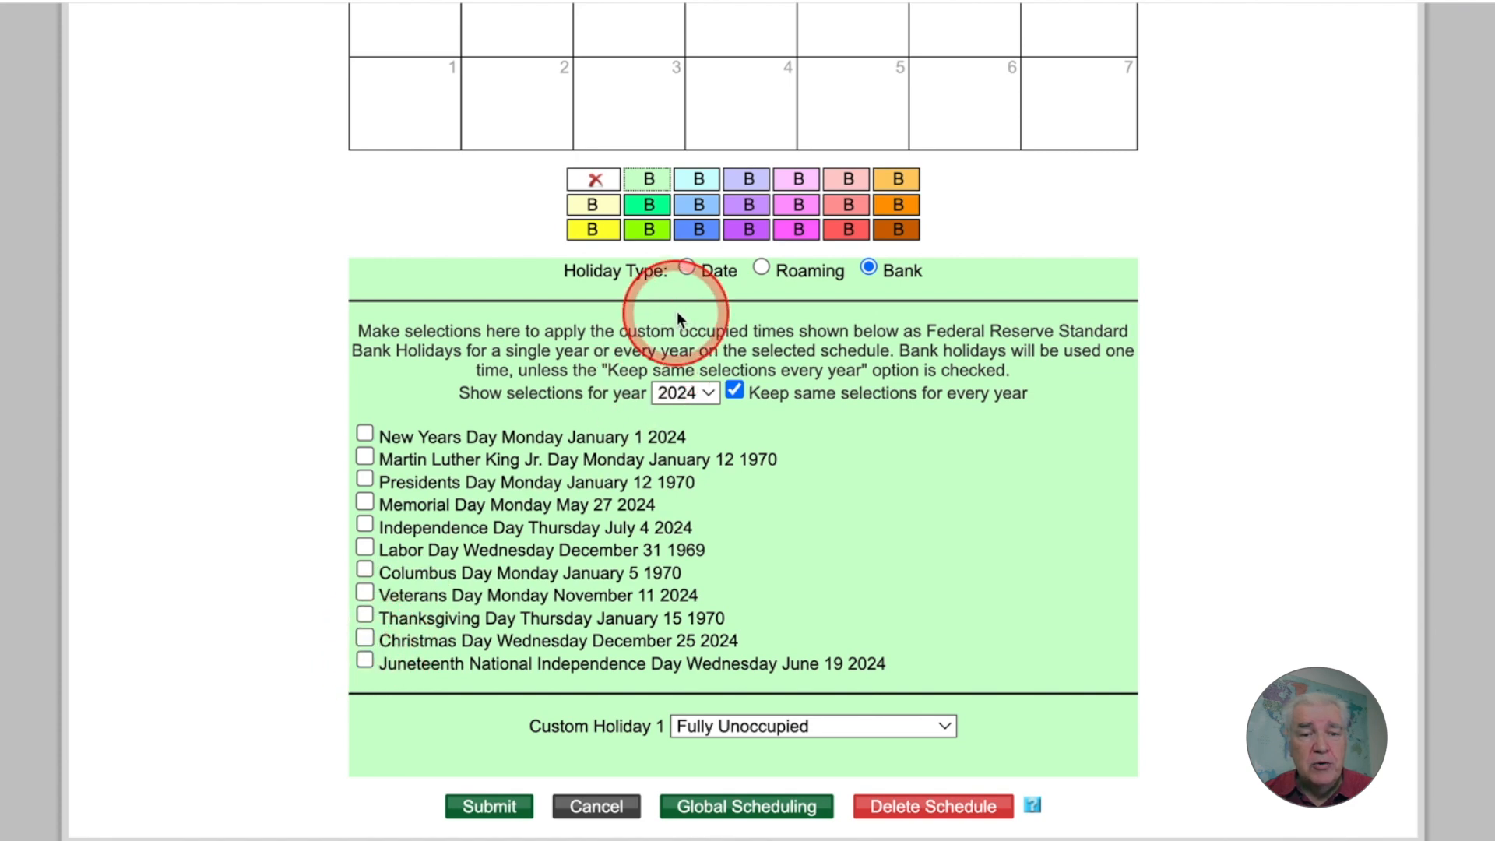
# - Change the light green holiday's type to Date and name it Black Friday
pyautogui.click(687, 268)
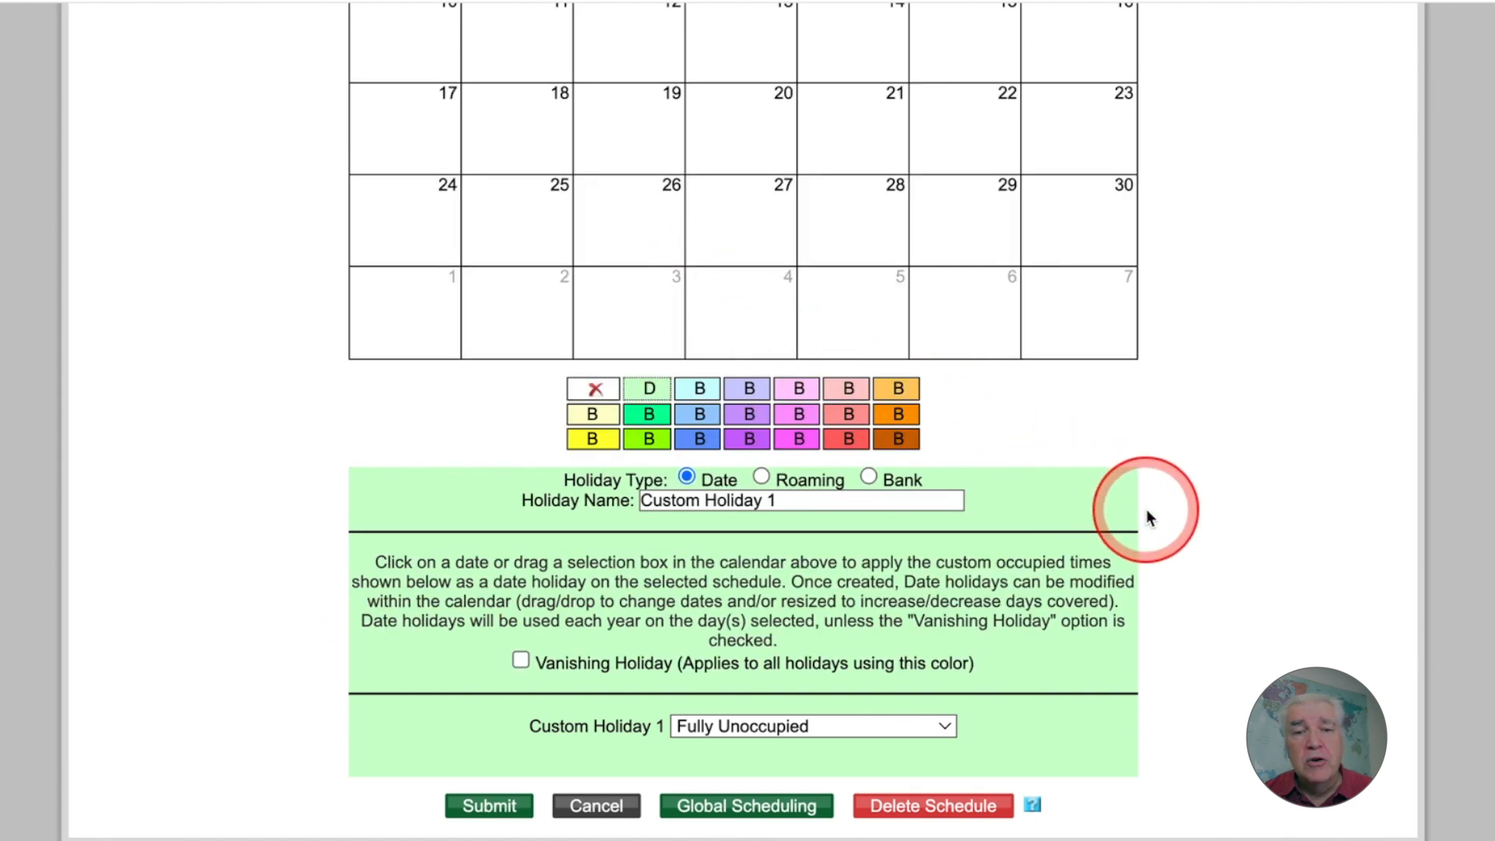
pyautogui.scroll(1, 1147, 514)
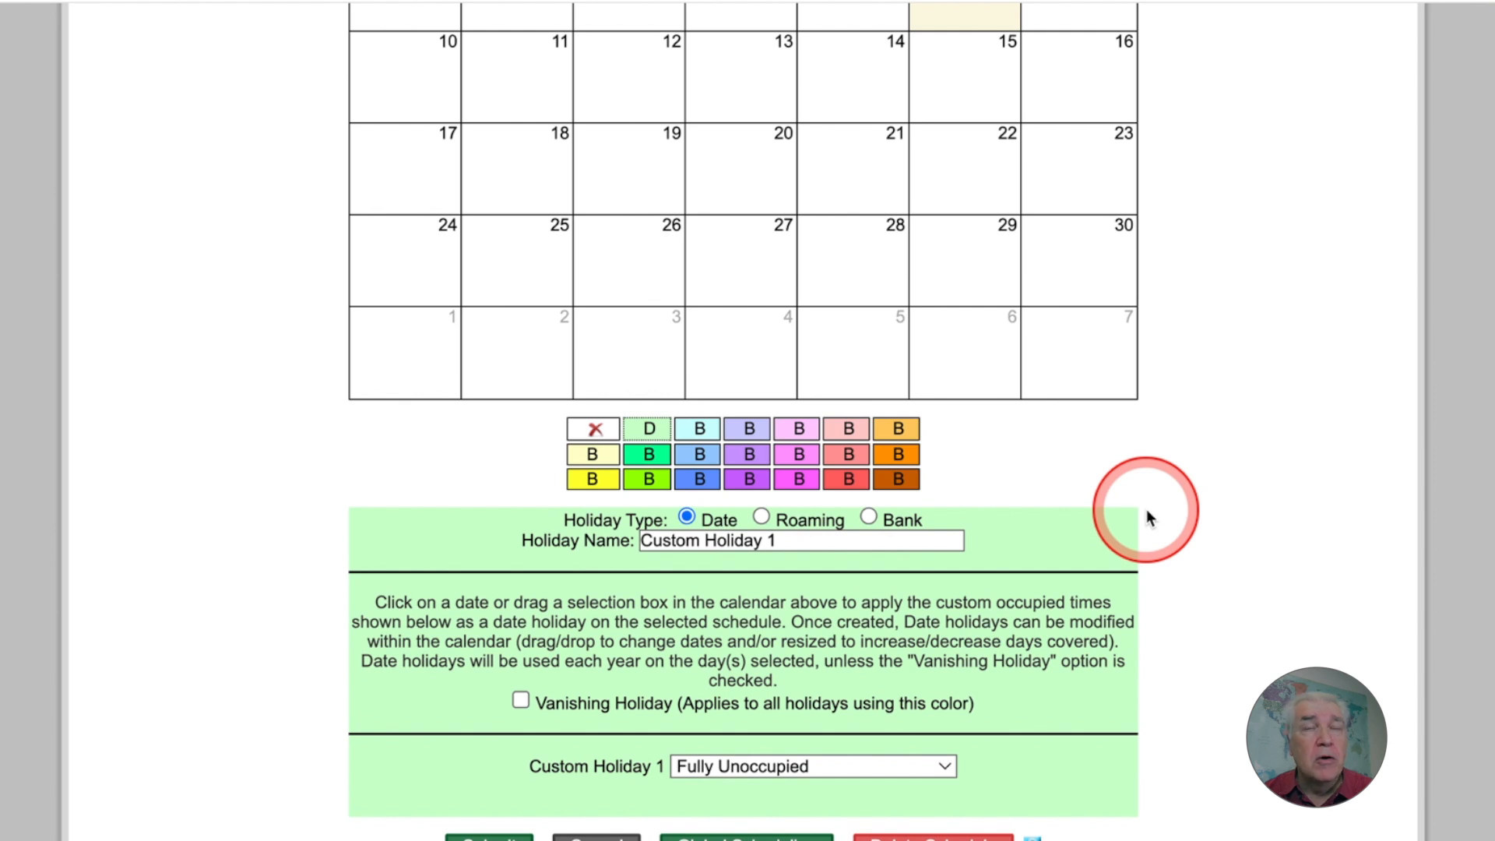
pyautogui.tripleClick(754, 542)
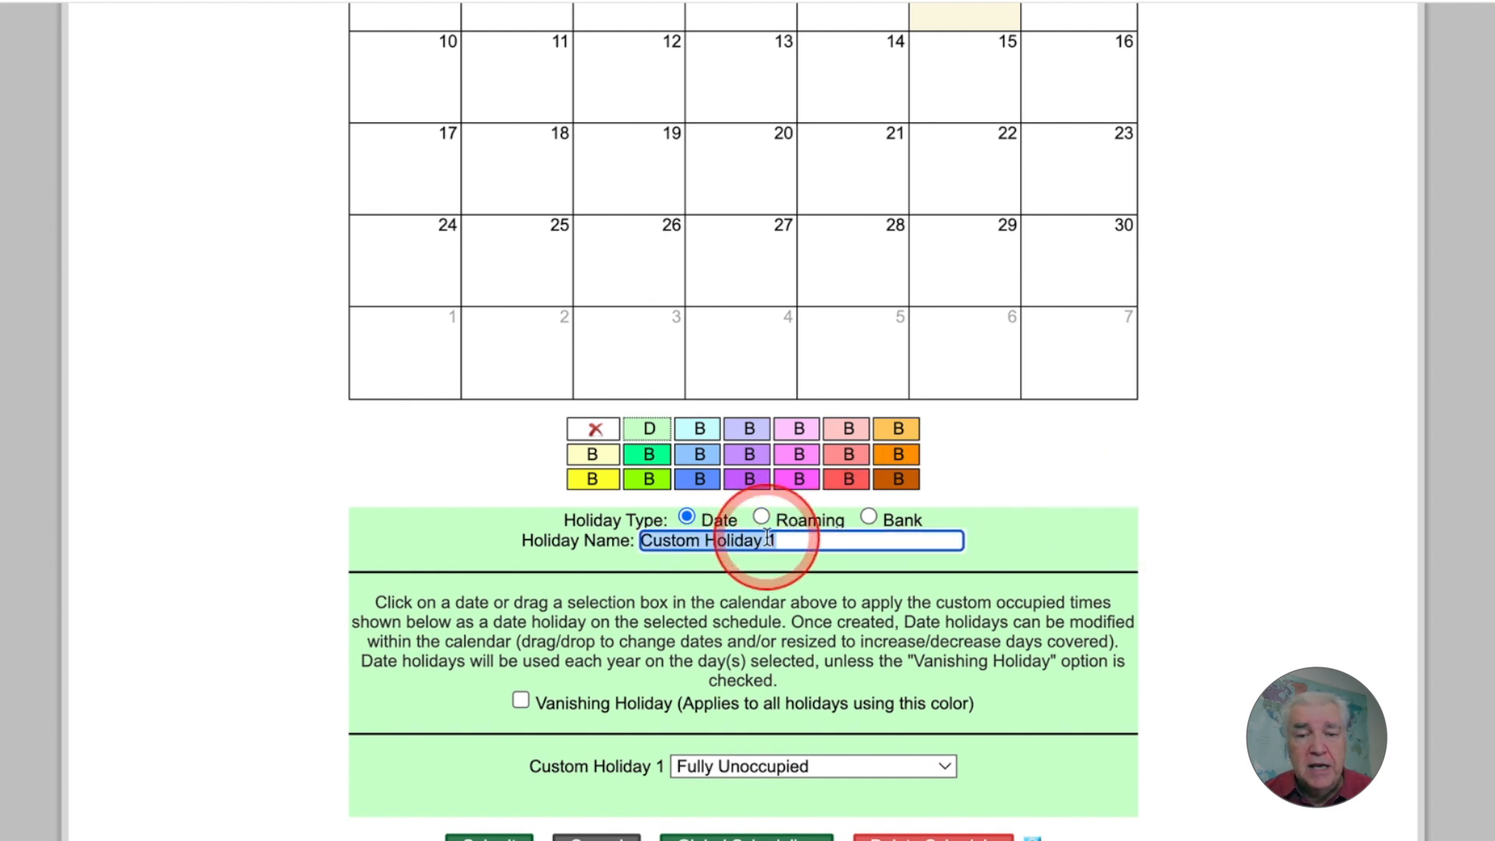
pyautogui.write('Bl')
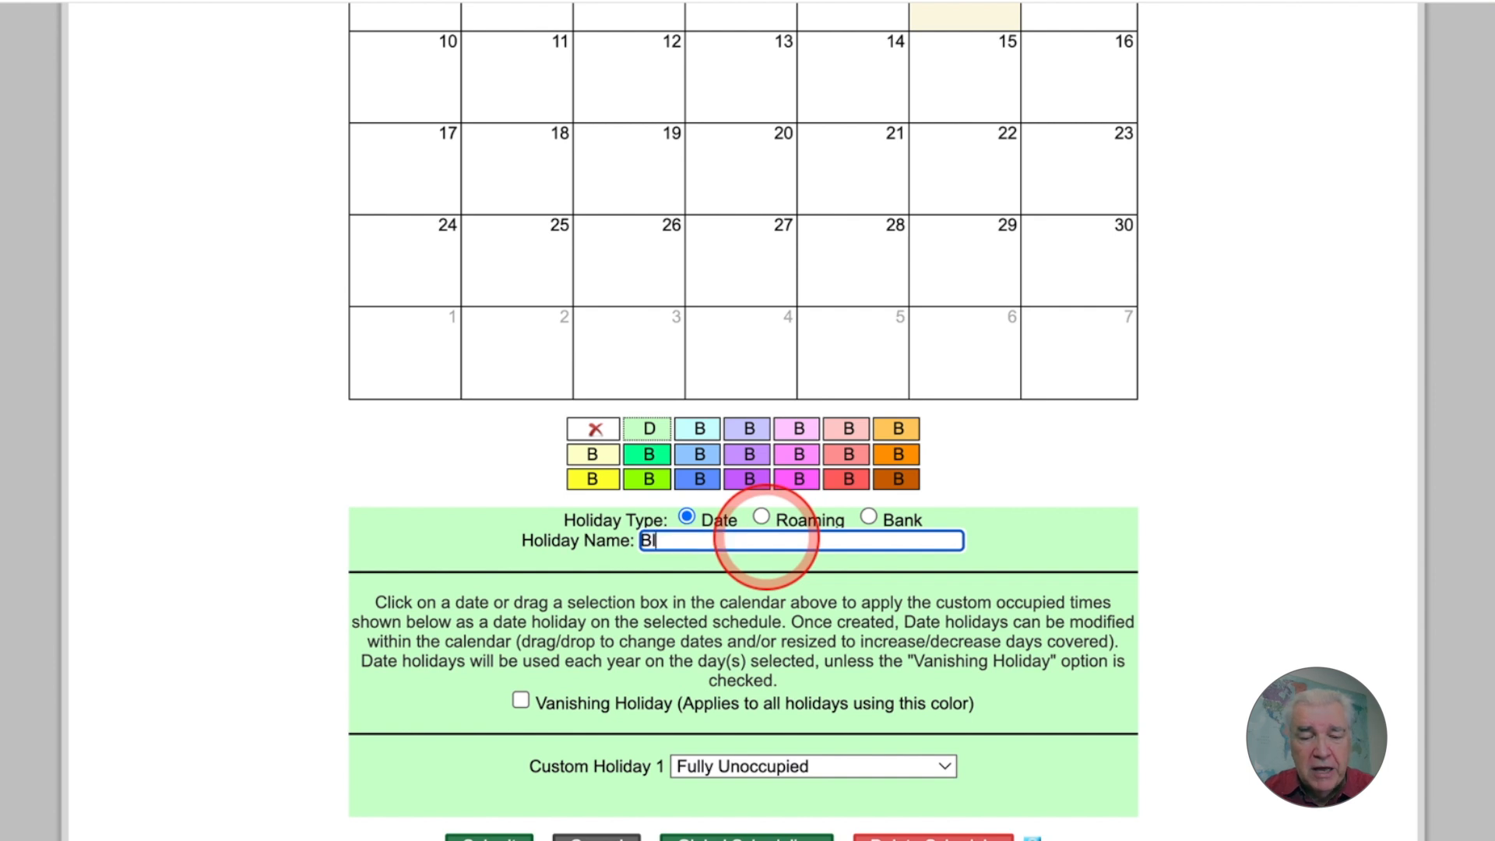
pyautogui.write('ack Fri')
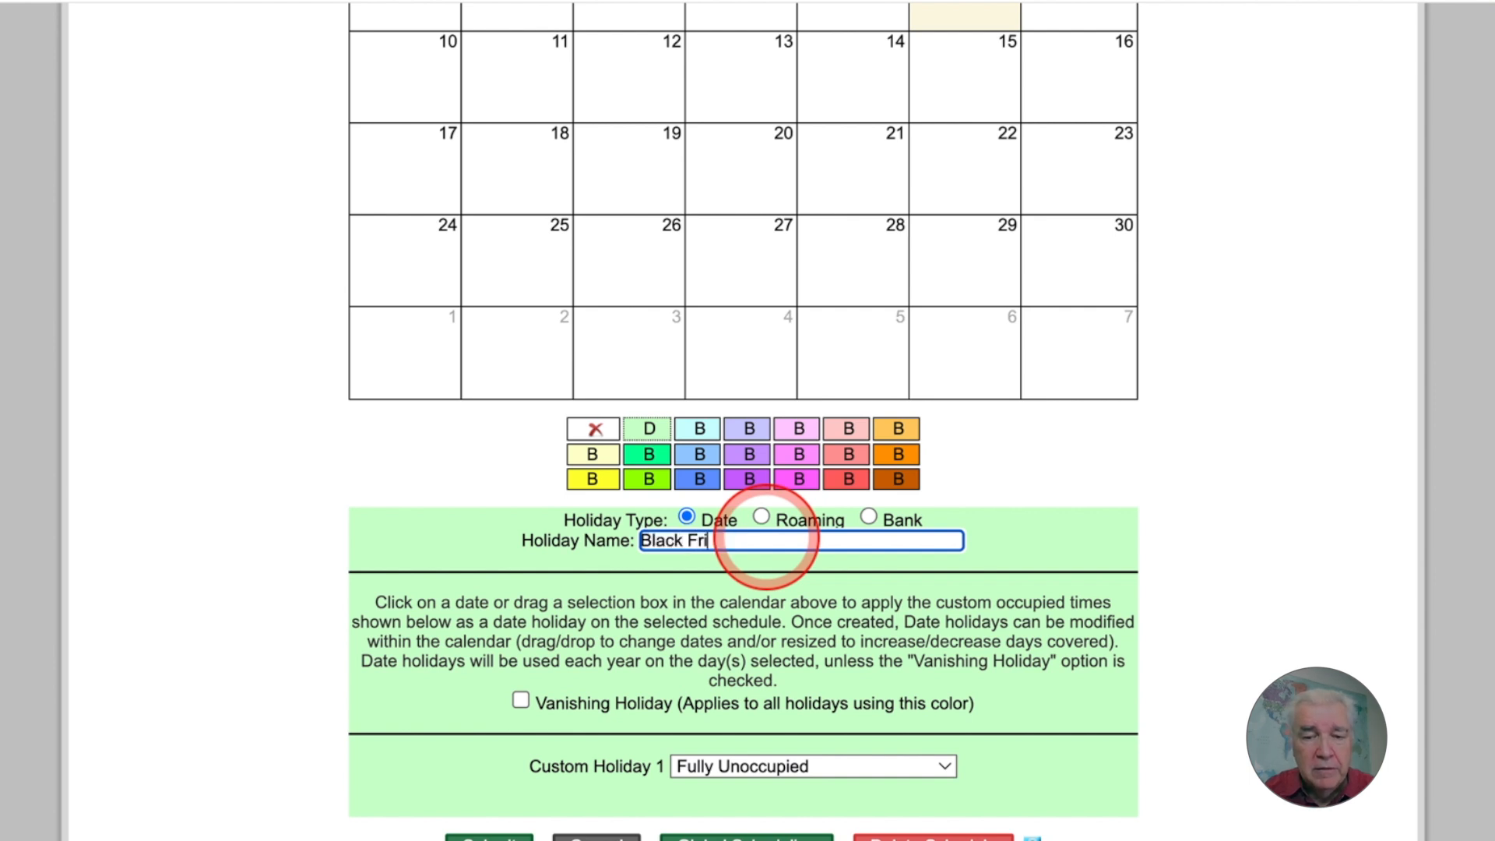
pyautogui.write('day')
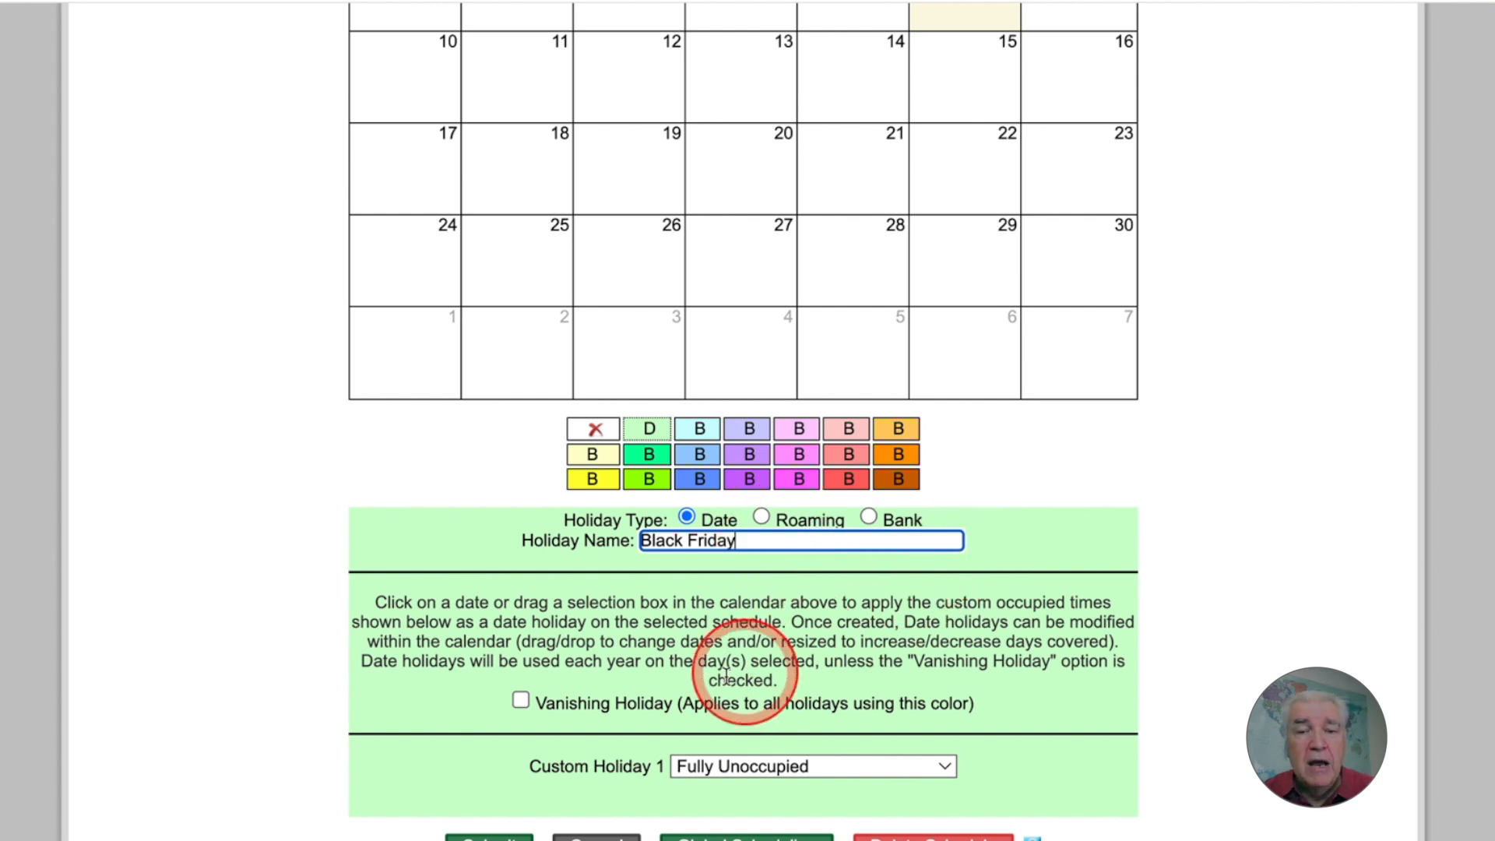
# - Give Custom Holiday 1 one occupied period from 3:00 AM to 11:01 PM
pyautogui.click(817, 761)
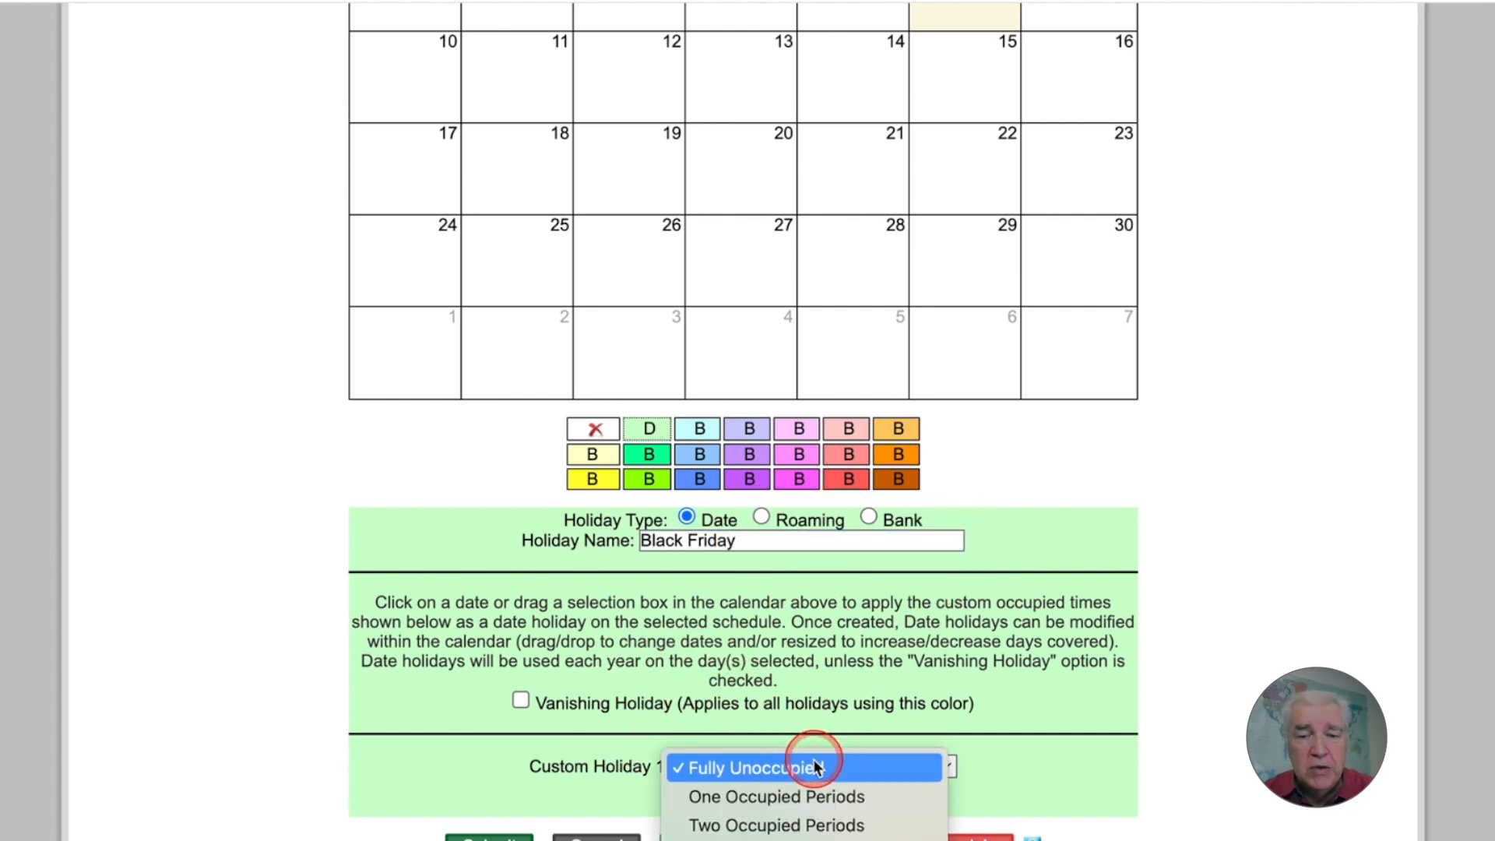
pyautogui.click(1187, 694)
pyautogui.scroll(-1, 1287, 653)
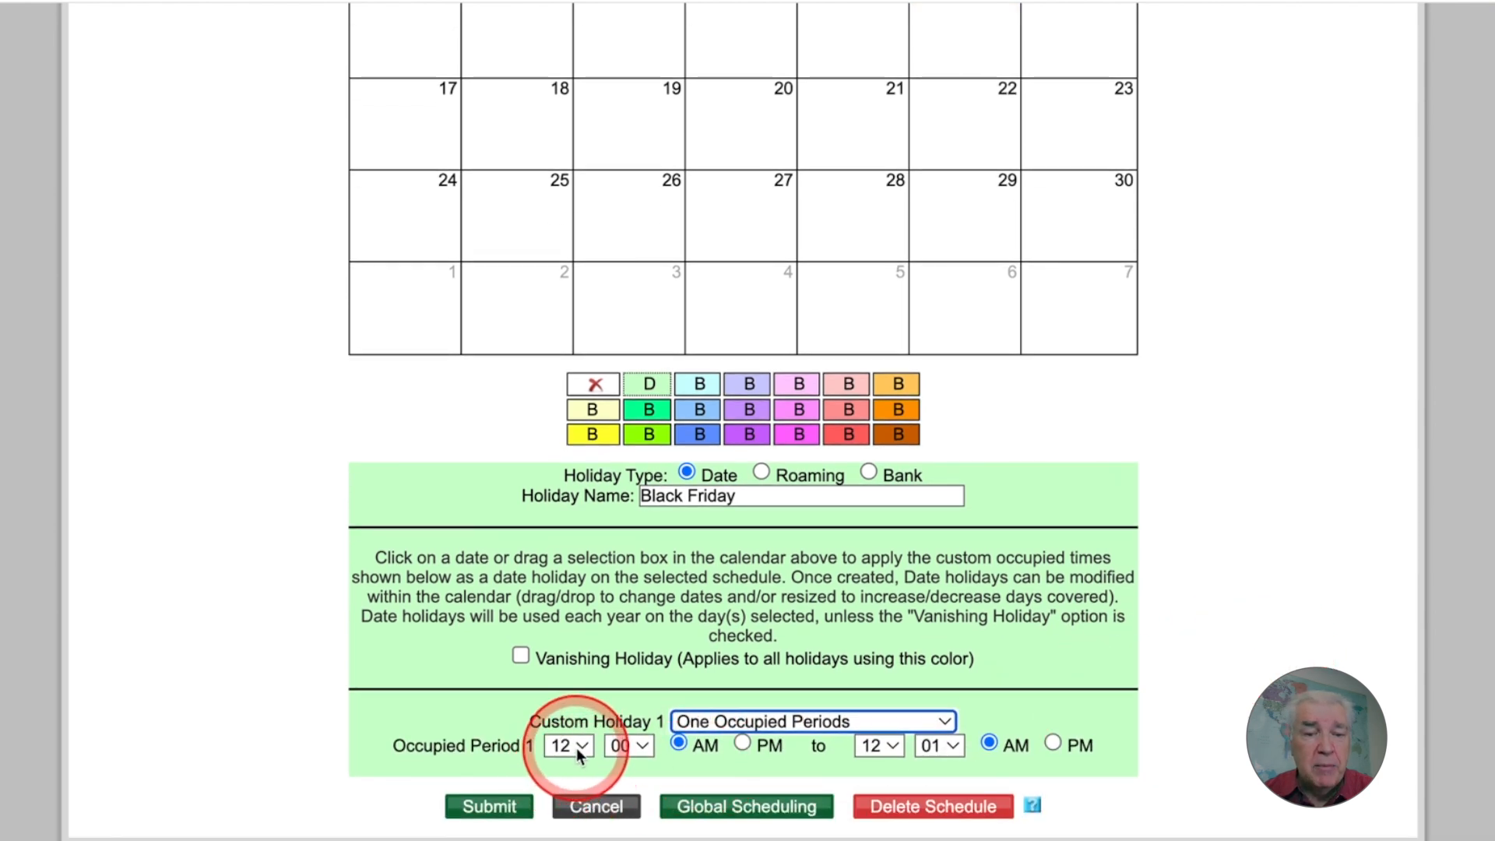
pyautogui.click(574, 746)
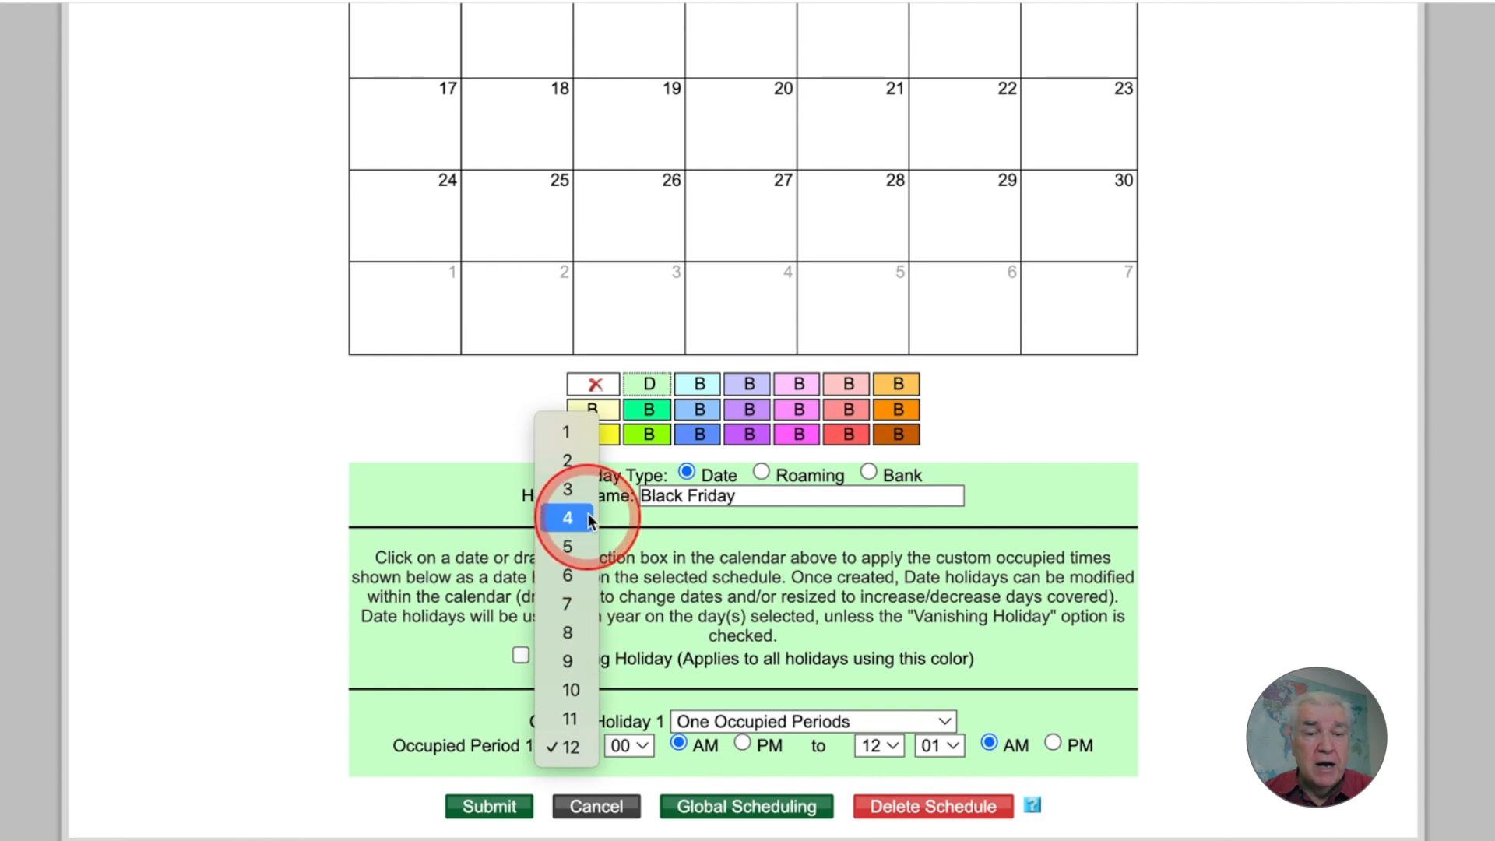
pyautogui.click(581, 492)
pyautogui.click(891, 747)
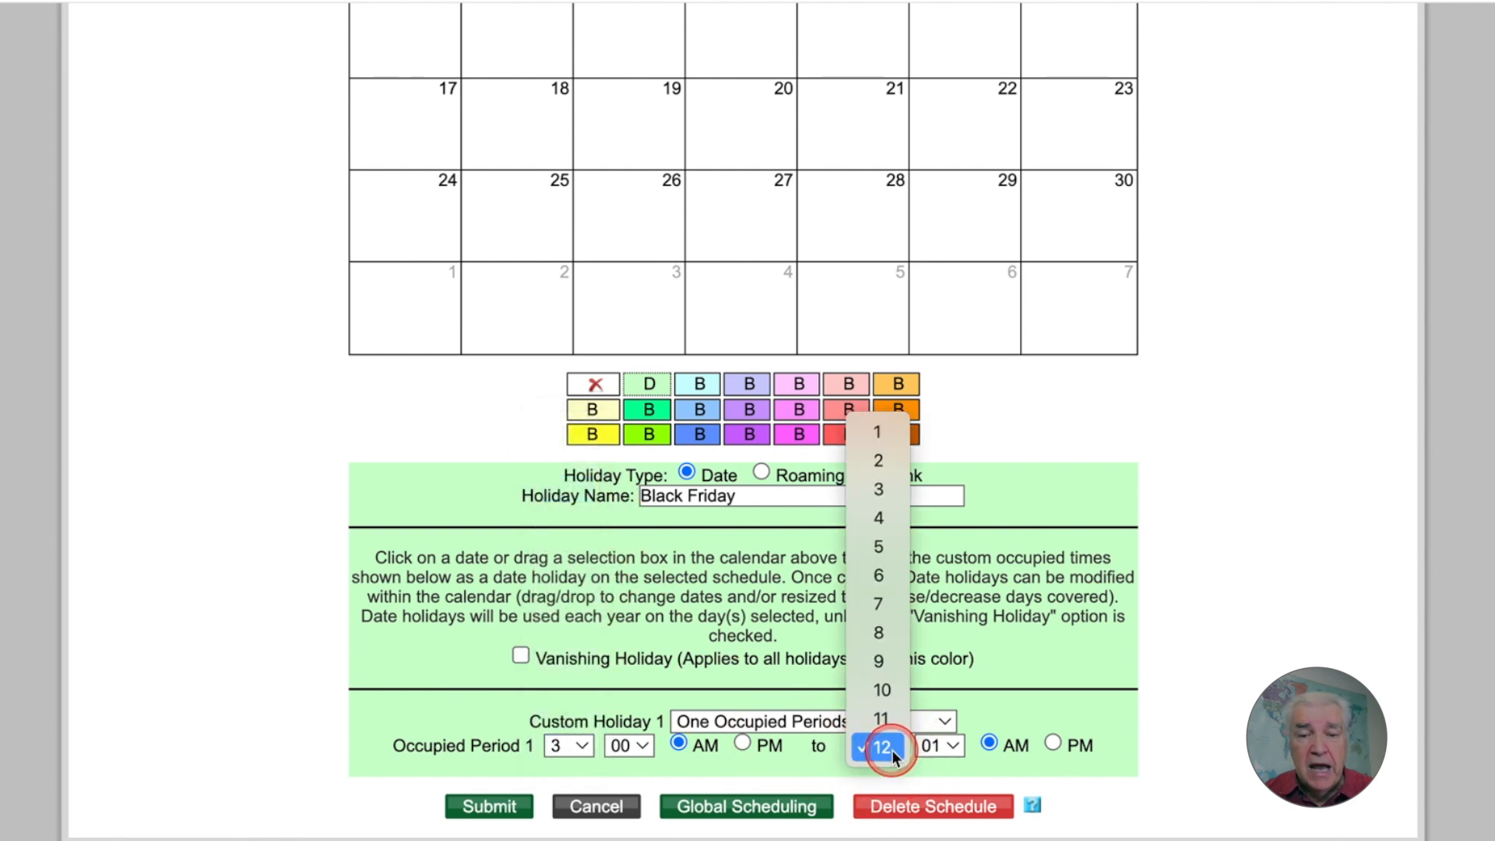
pyautogui.click(880, 717)
pyautogui.click(1053, 742)
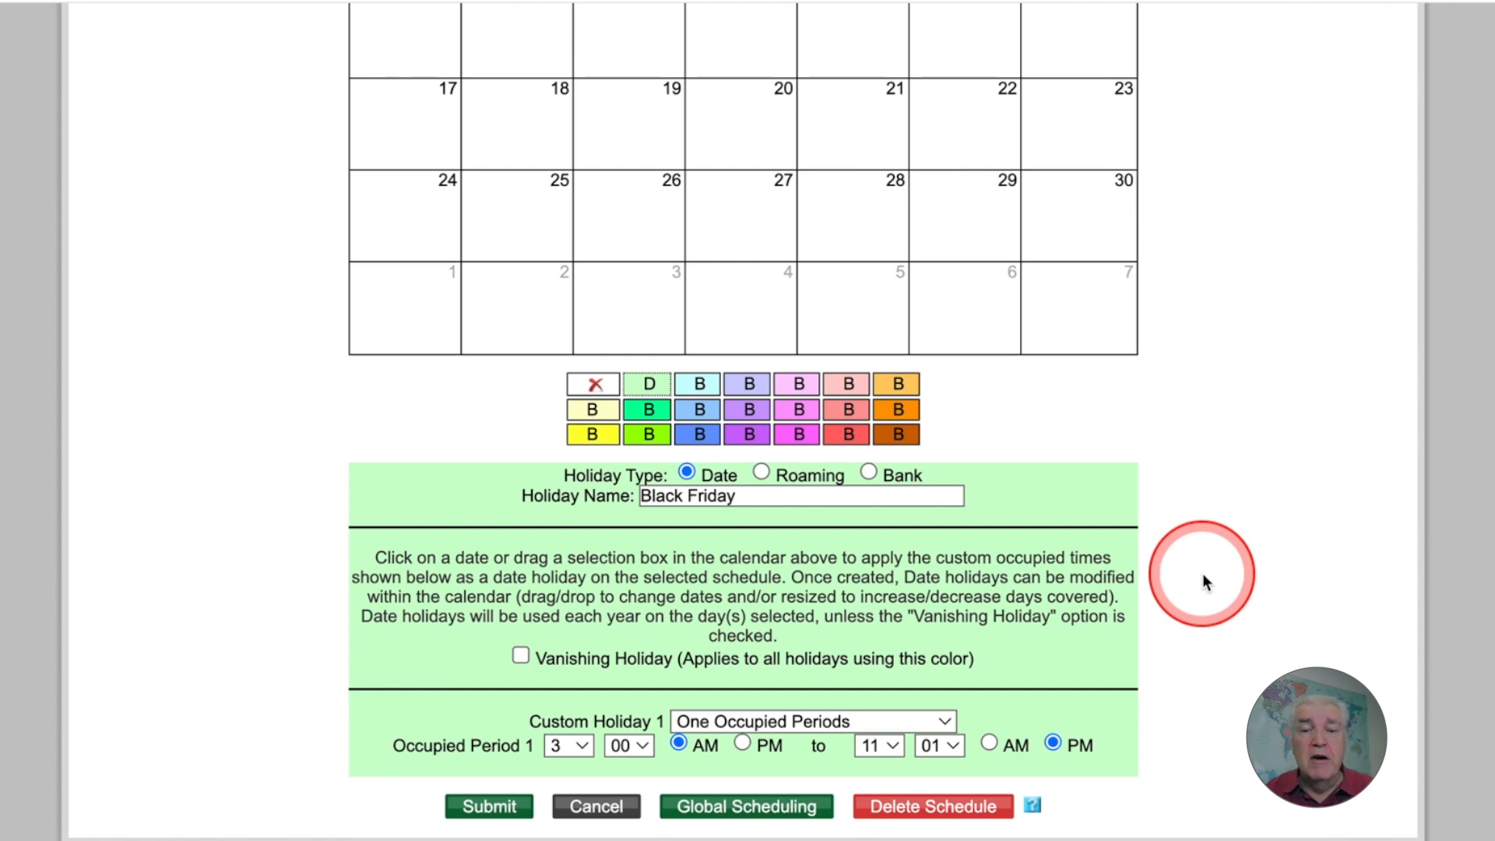
# - Assign the Black Friday holiday to November 29, 2024 and make it a vanishing holiday
pyautogui.scroll(5, 1202, 579)
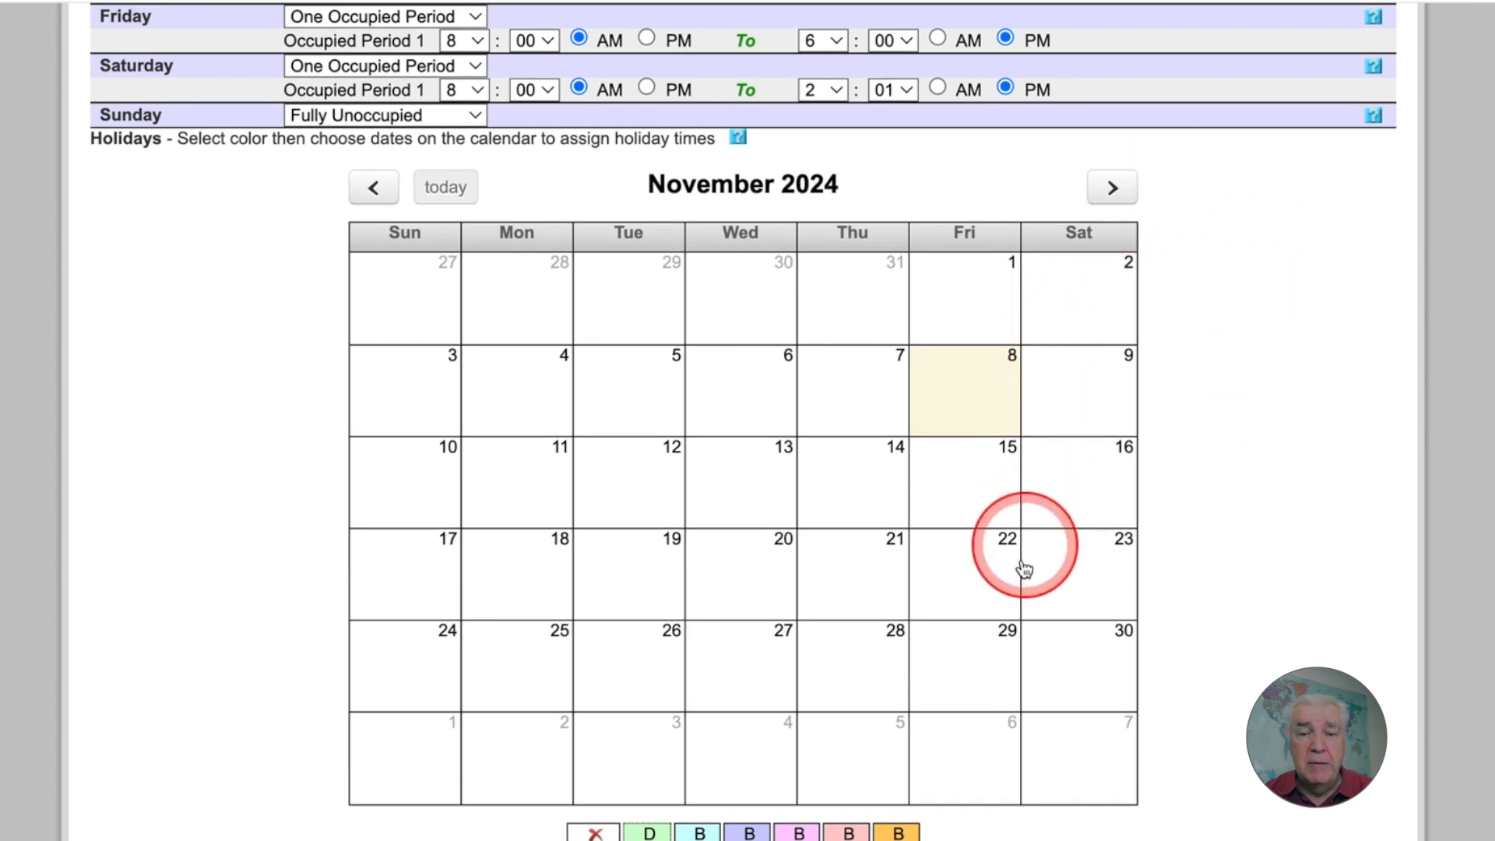
pyautogui.click(973, 696)
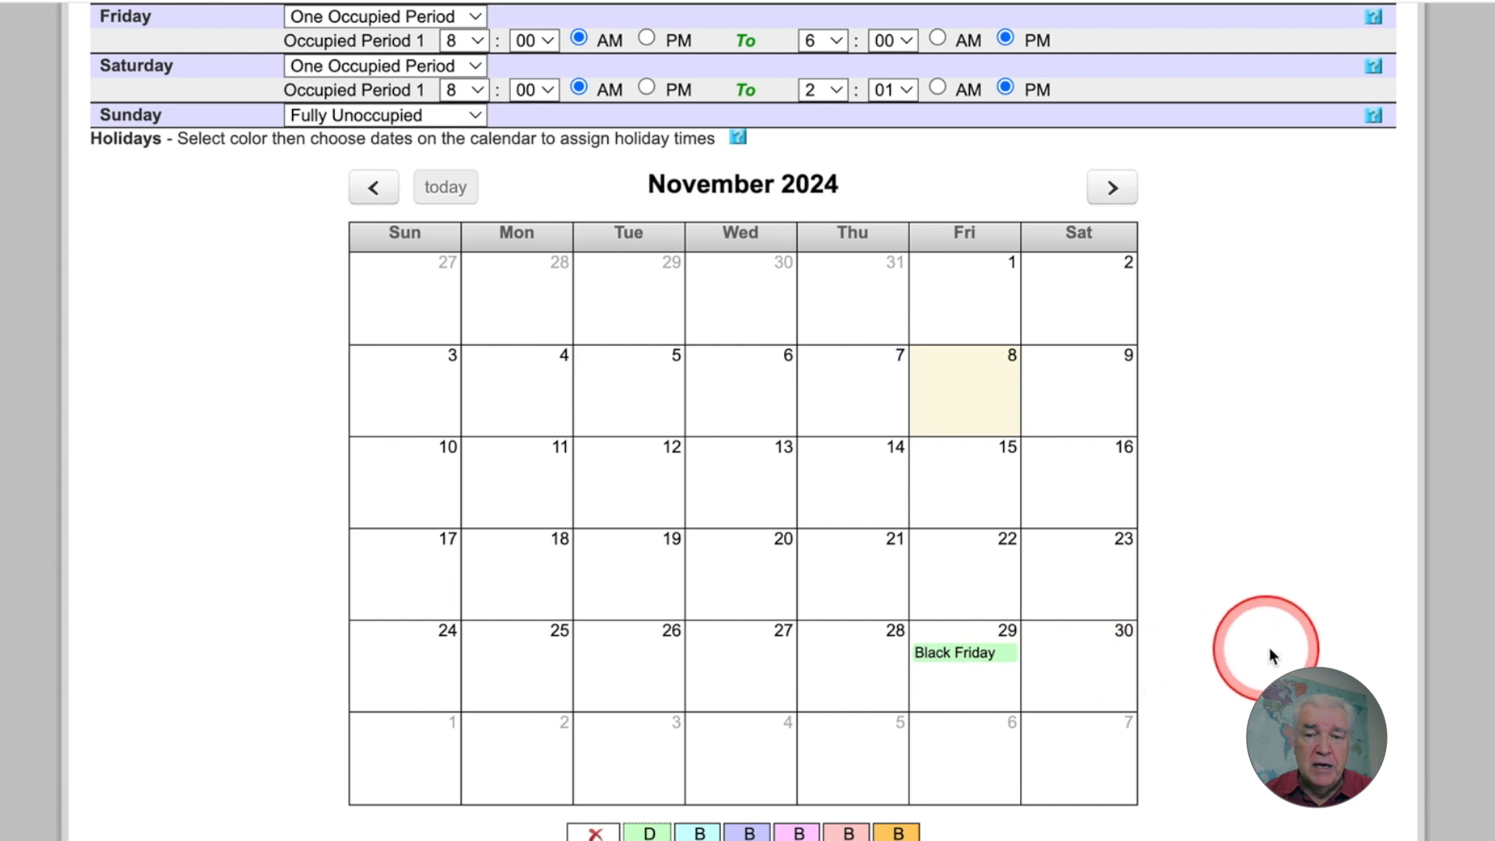
pyautogui.scroll(-1, 1273, 654)
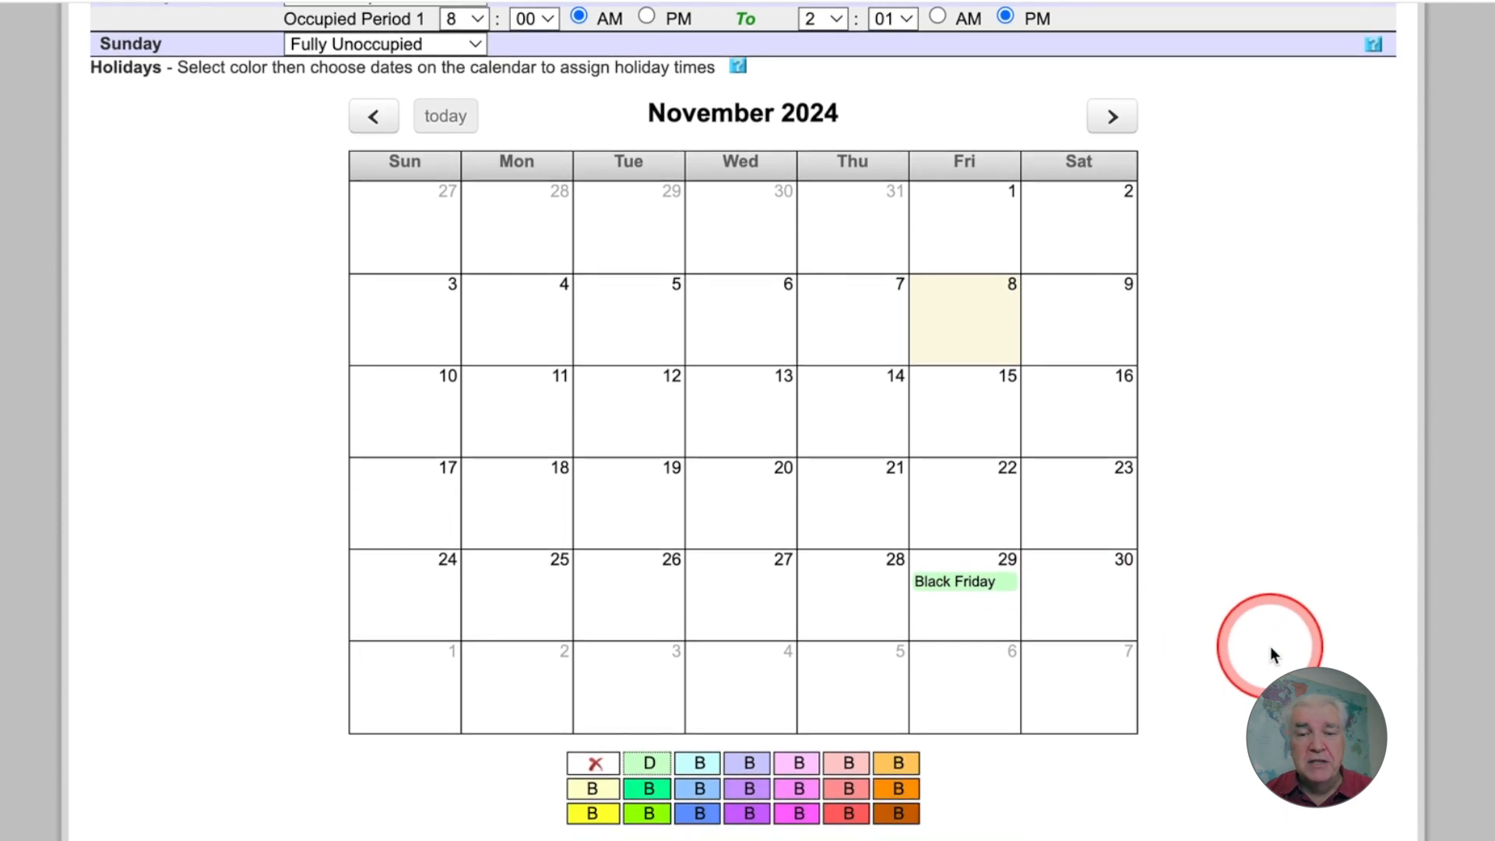
pyautogui.scroll(-3, 1273, 654)
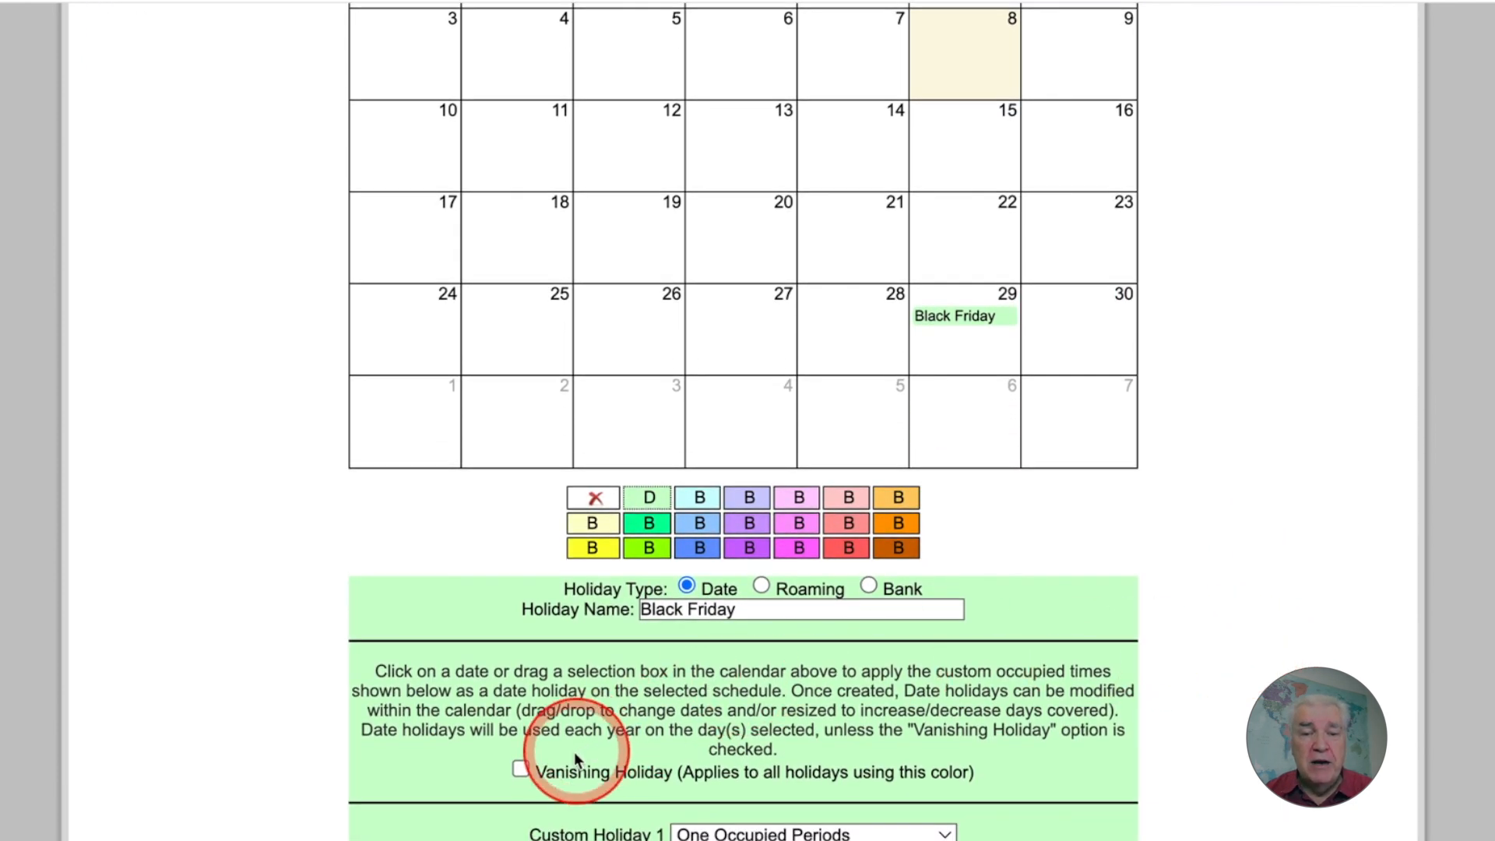
pyautogui.click(521, 768)
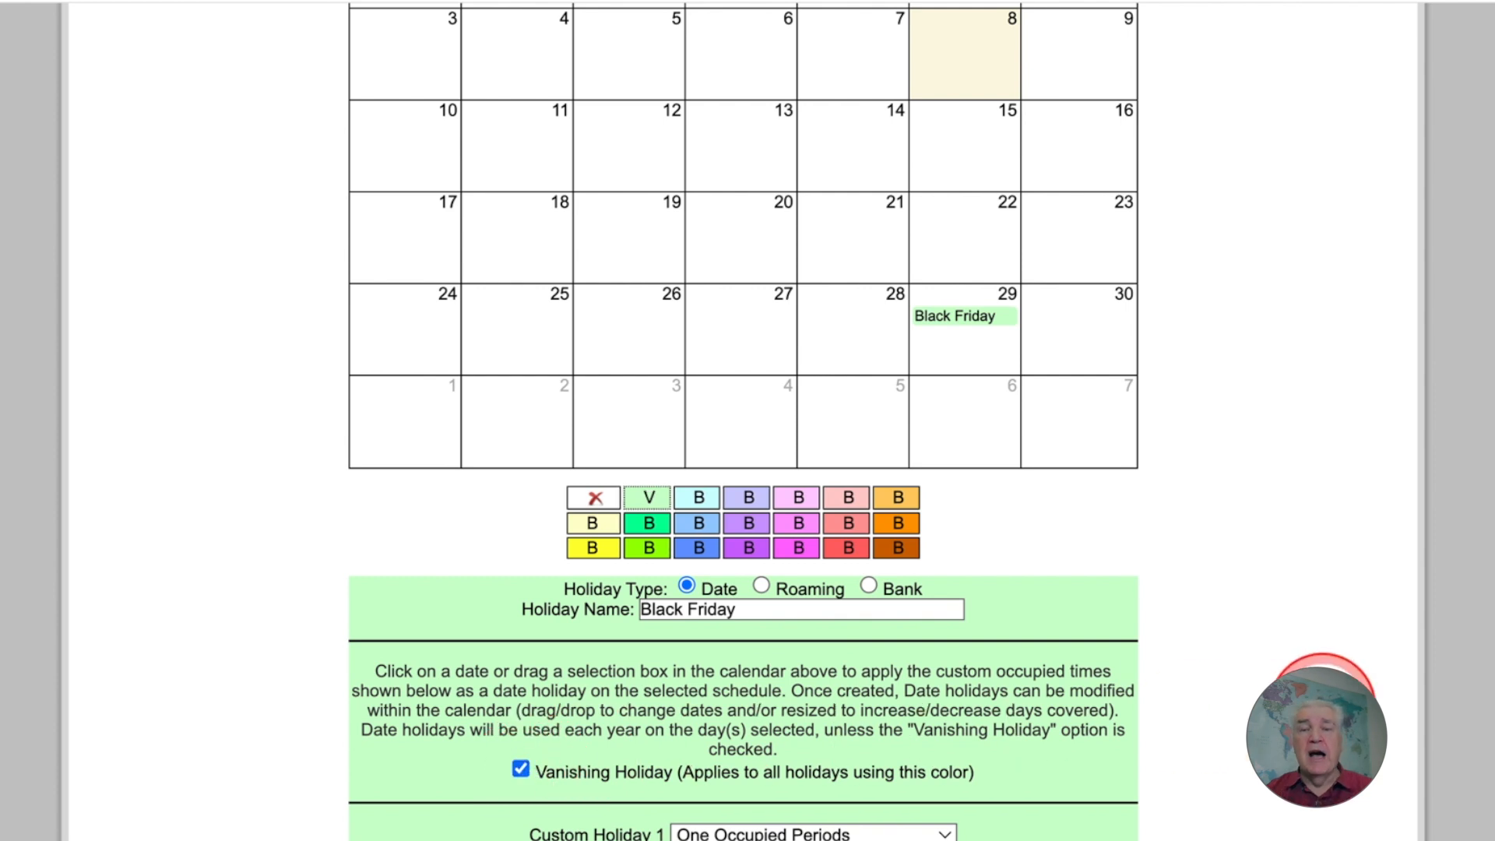
# - Change the light green Black Friday holiday's type to Roaming
pyautogui.scroll(1, 1323, 705)
pyautogui.scroll(3, 1323, 705)
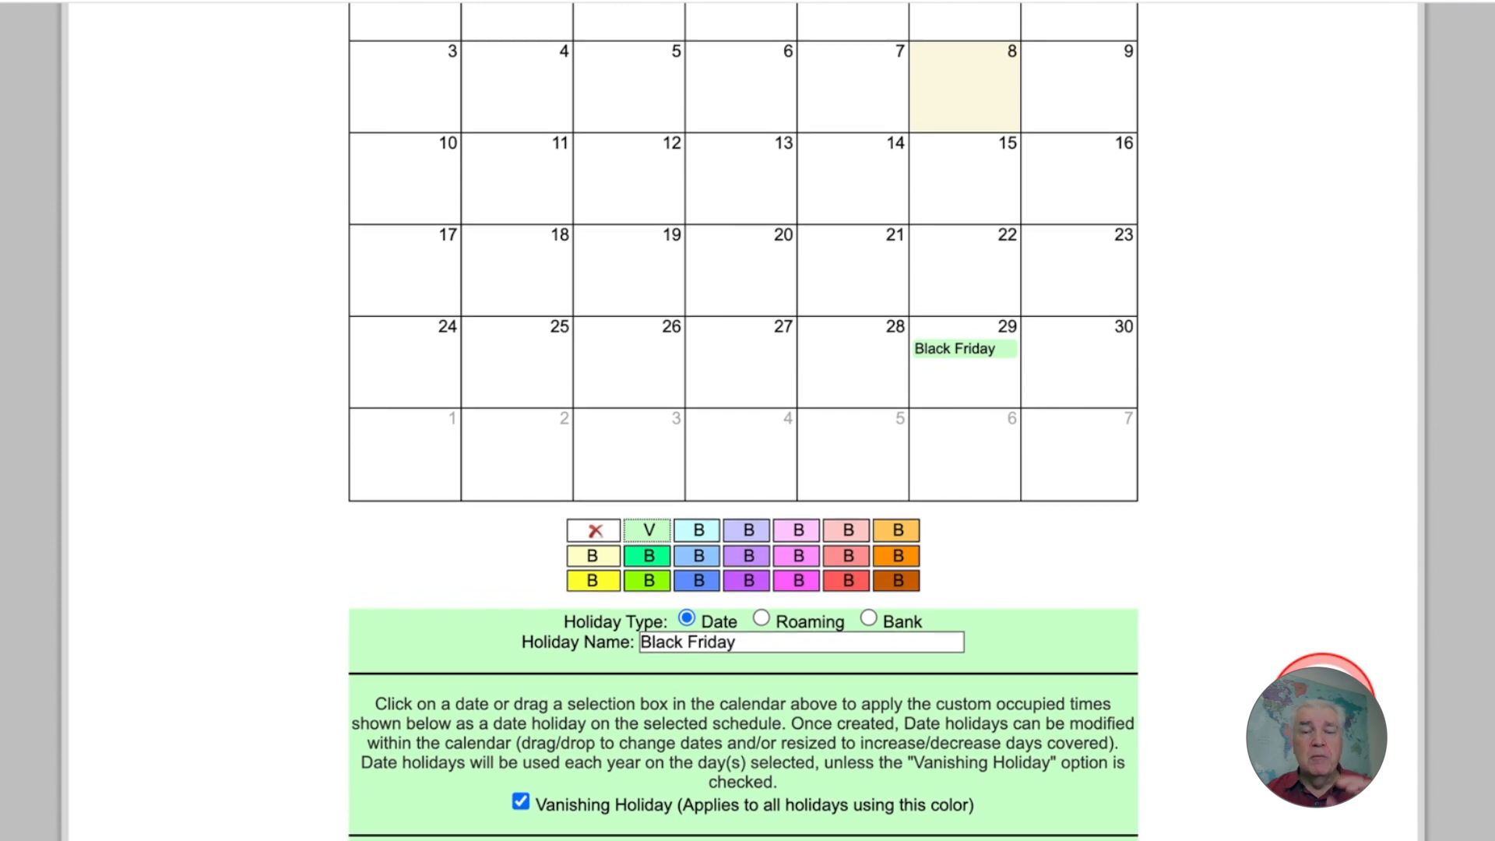
pyautogui.scroll(-1, 1323, 704)
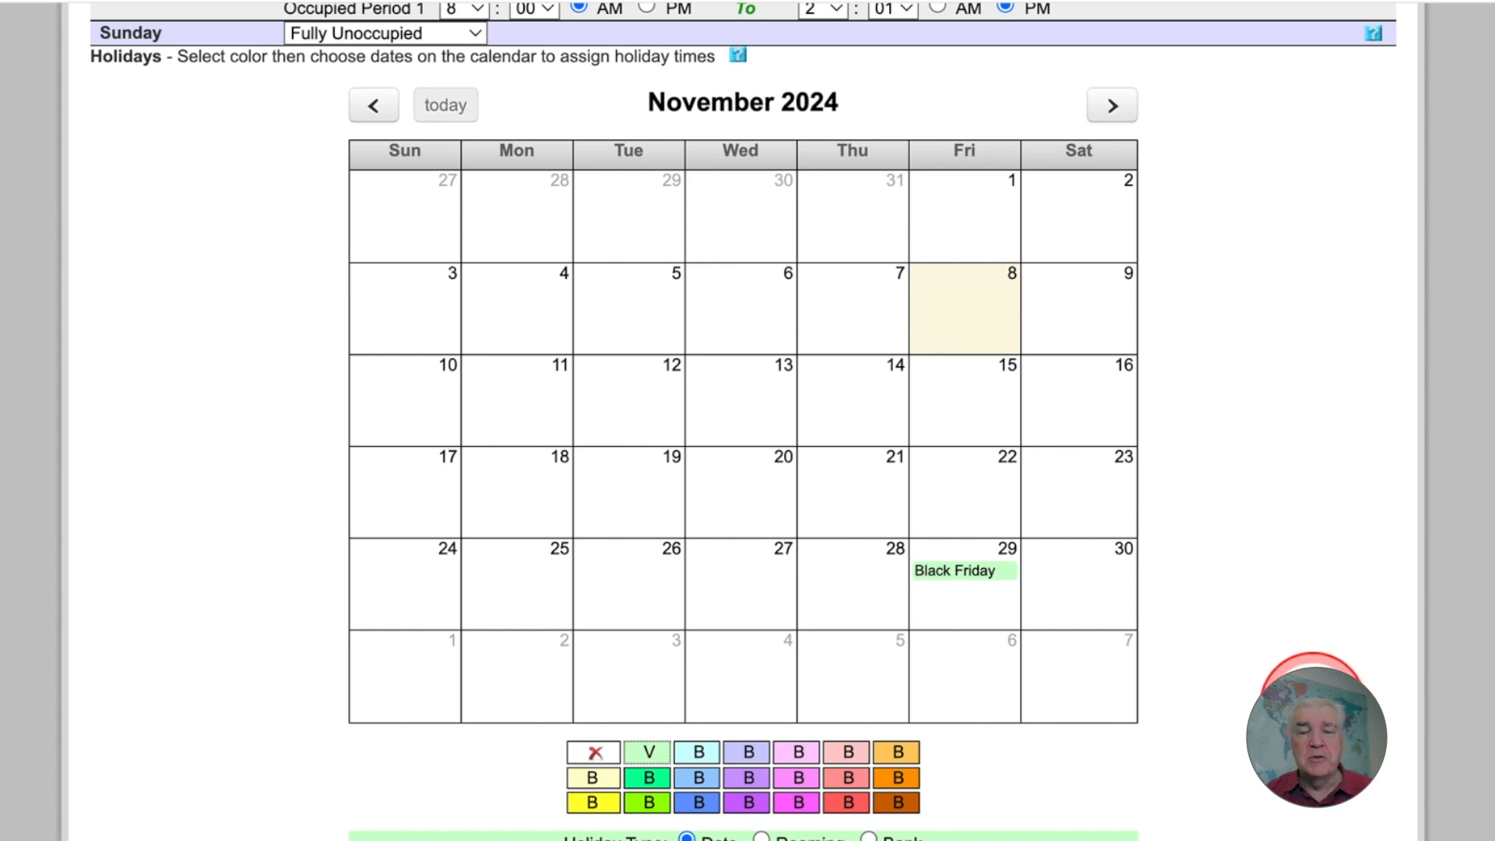
pyautogui.scroll(-3, 743, 421)
pyautogui.scroll(-1, 743, 421)
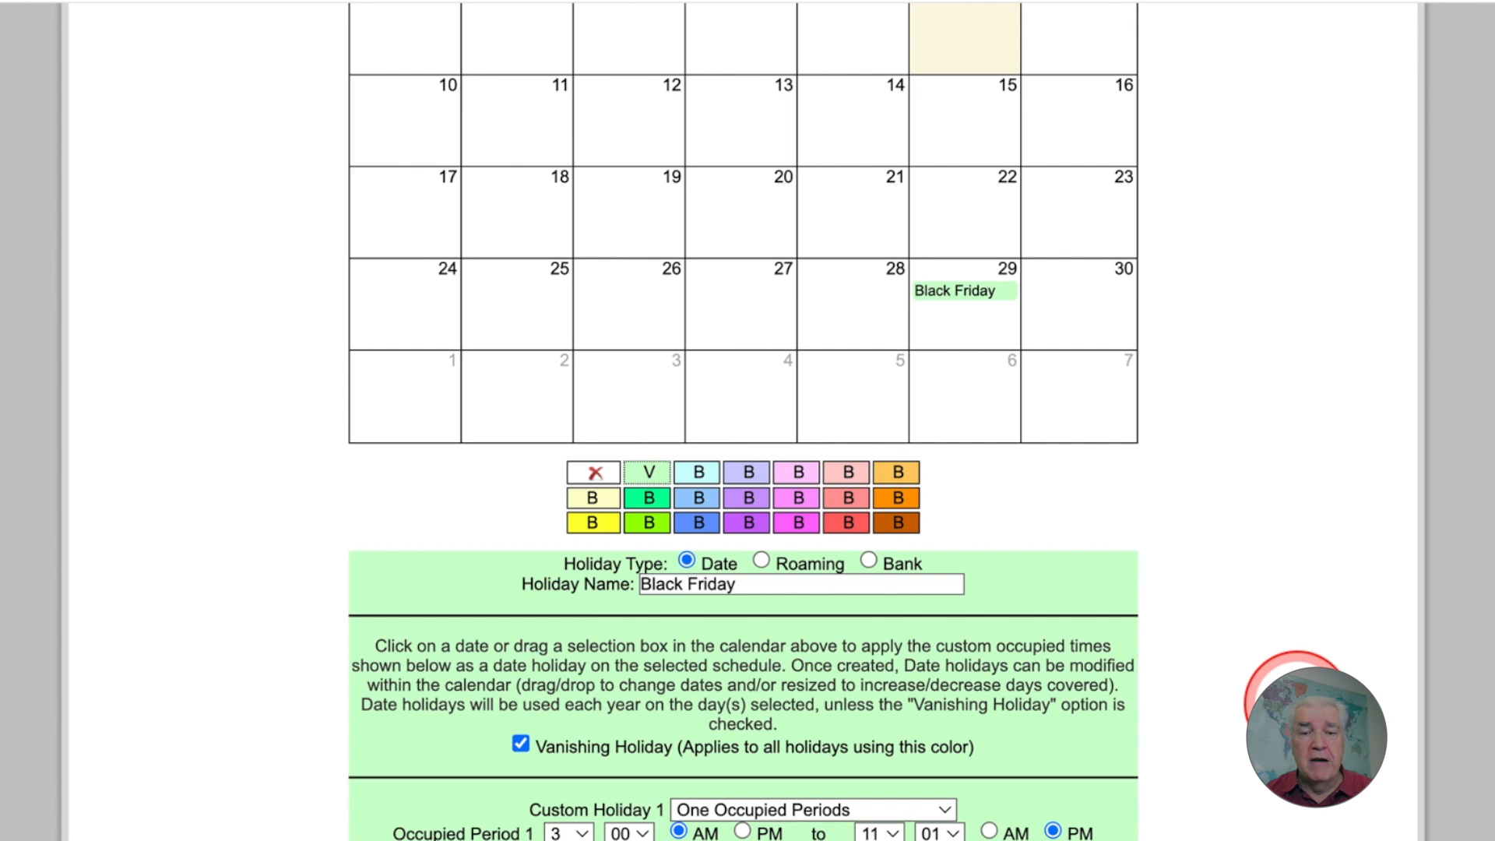
pyautogui.click(768, 564)
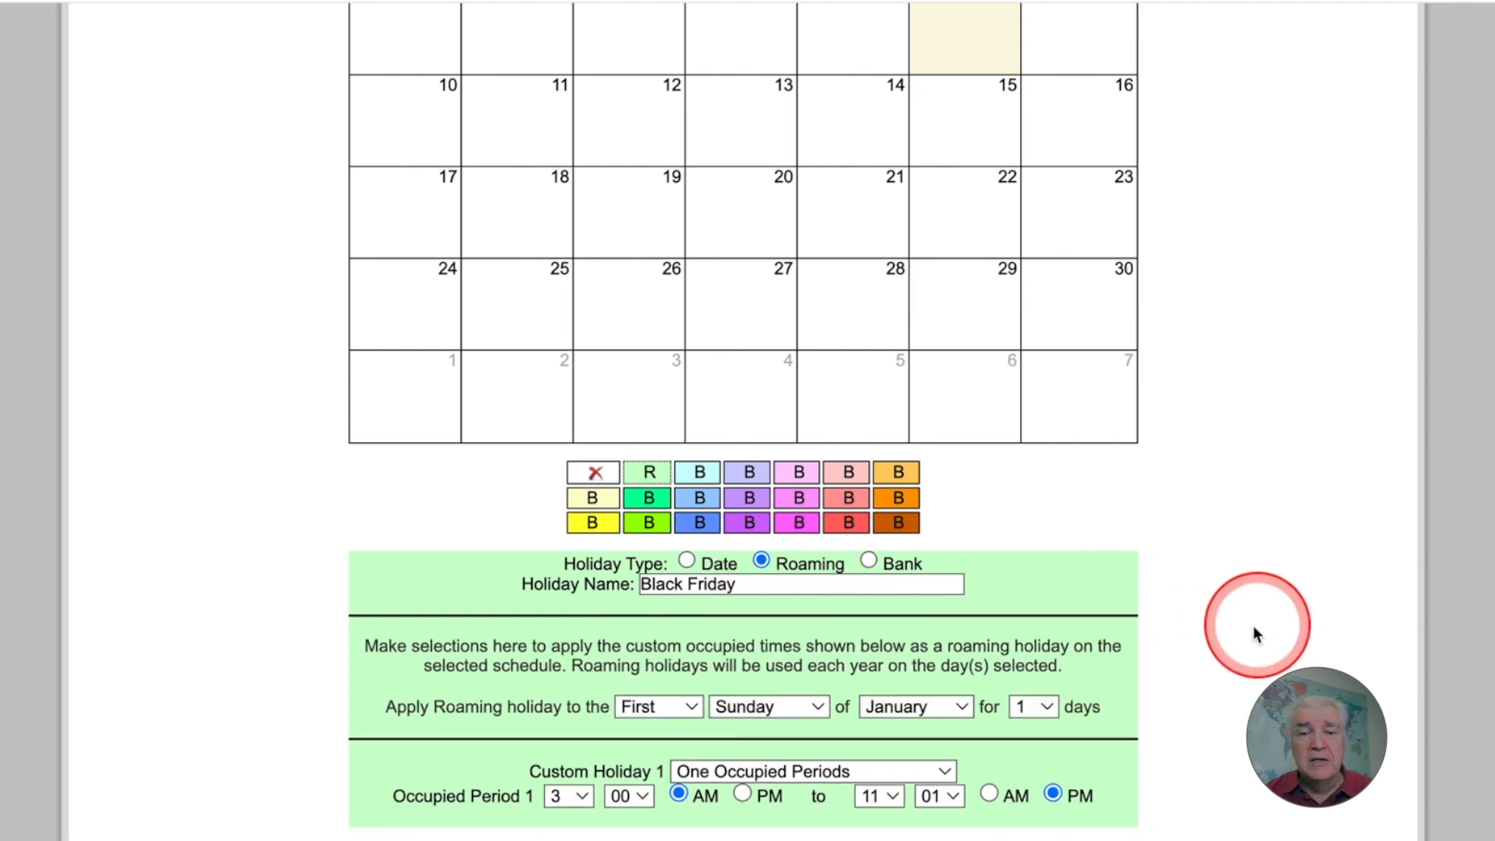
# - Apply the roaming holiday to the fourth Thursday of November
pyautogui.click(679, 707)
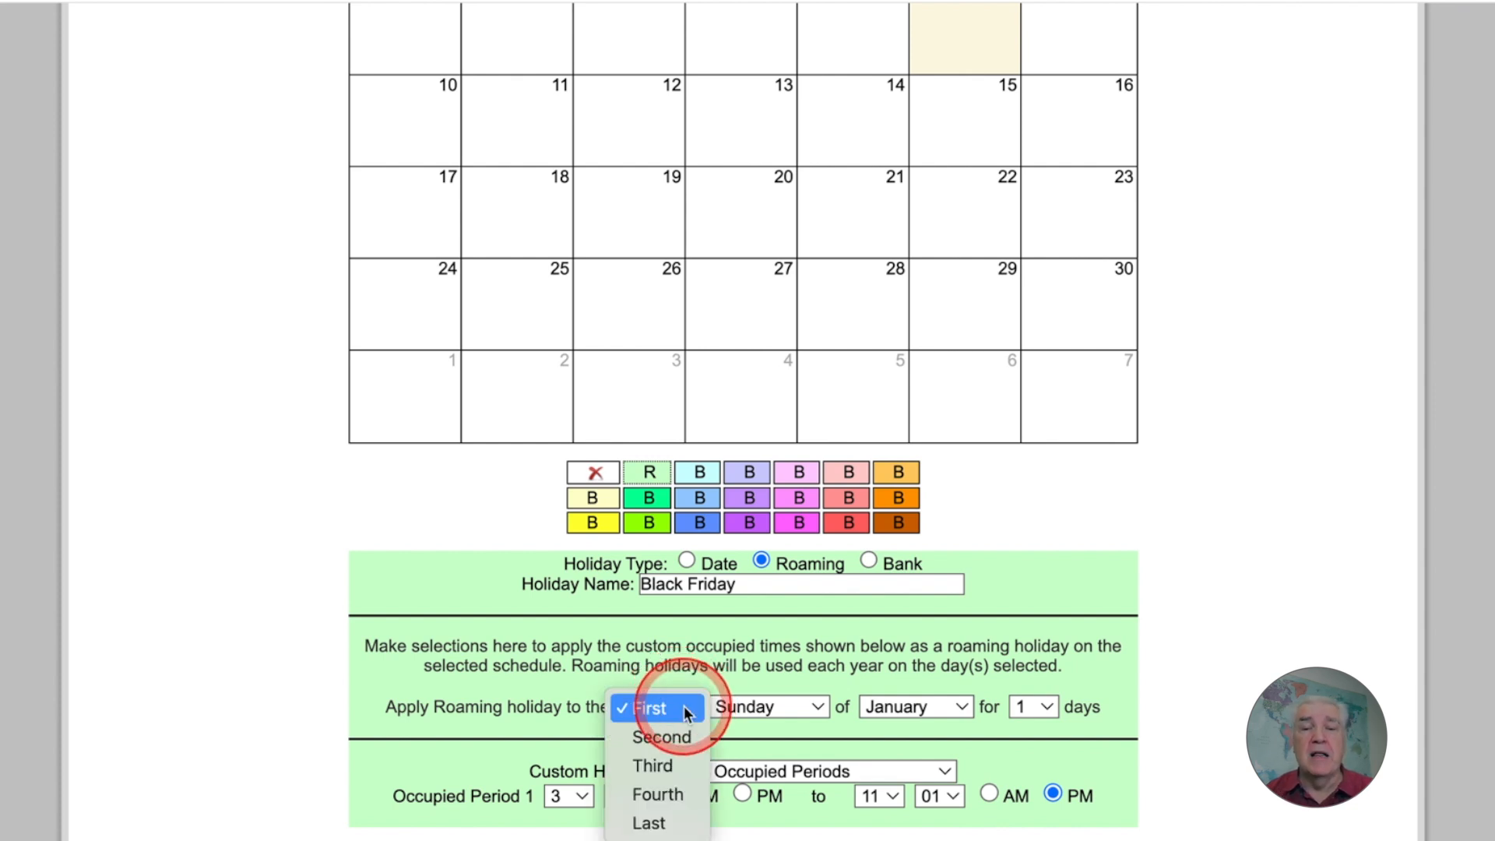
pyautogui.click(658, 794)
pyautogui.click(819, 723)
pyautogui.click(767, 822)
pyautogui.click(917, 726)
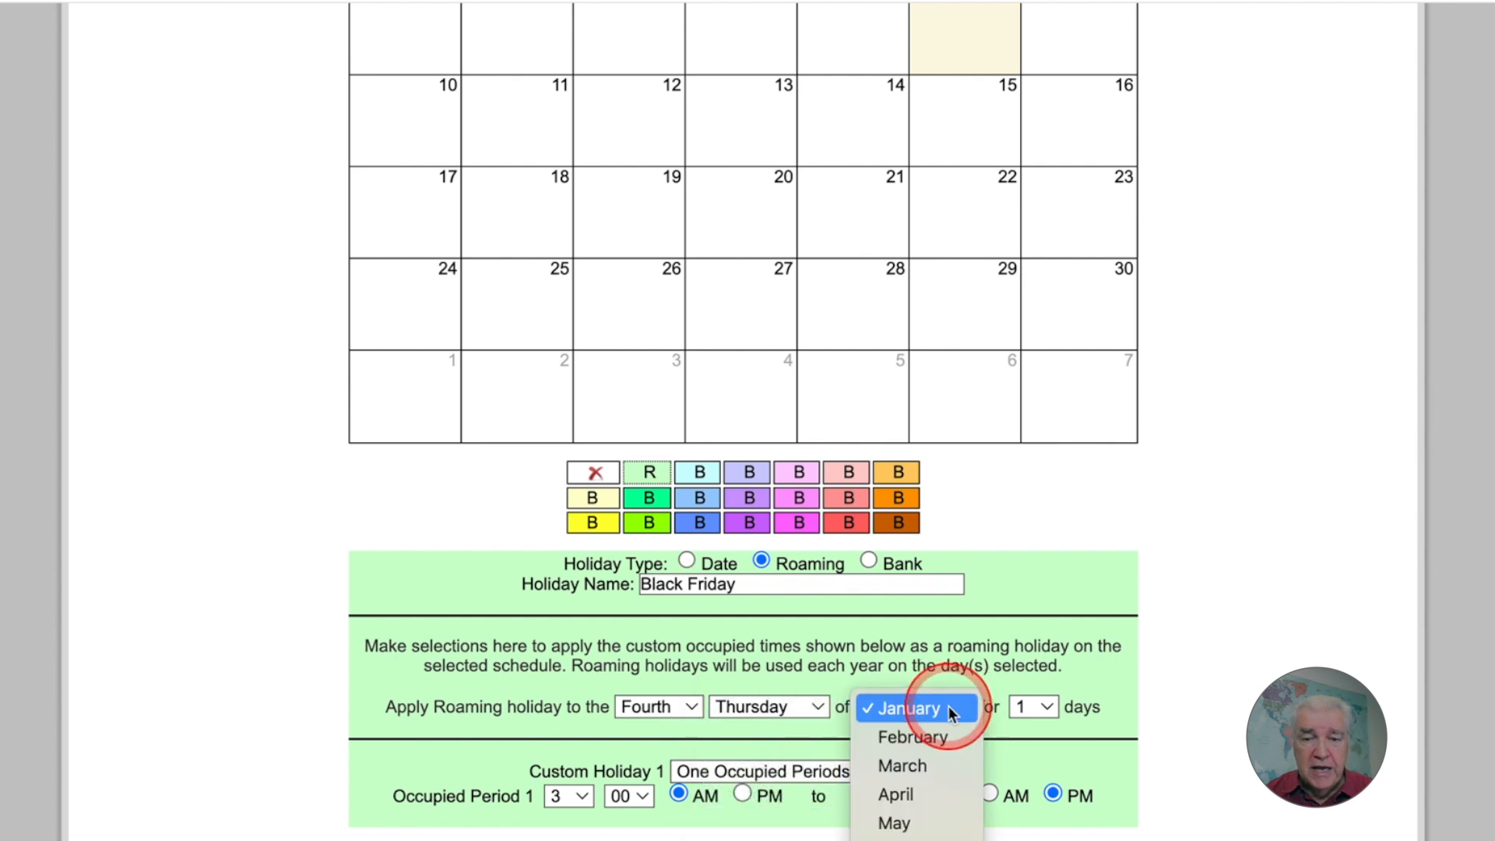
pyautogui.scroll(-3, 928, 774)
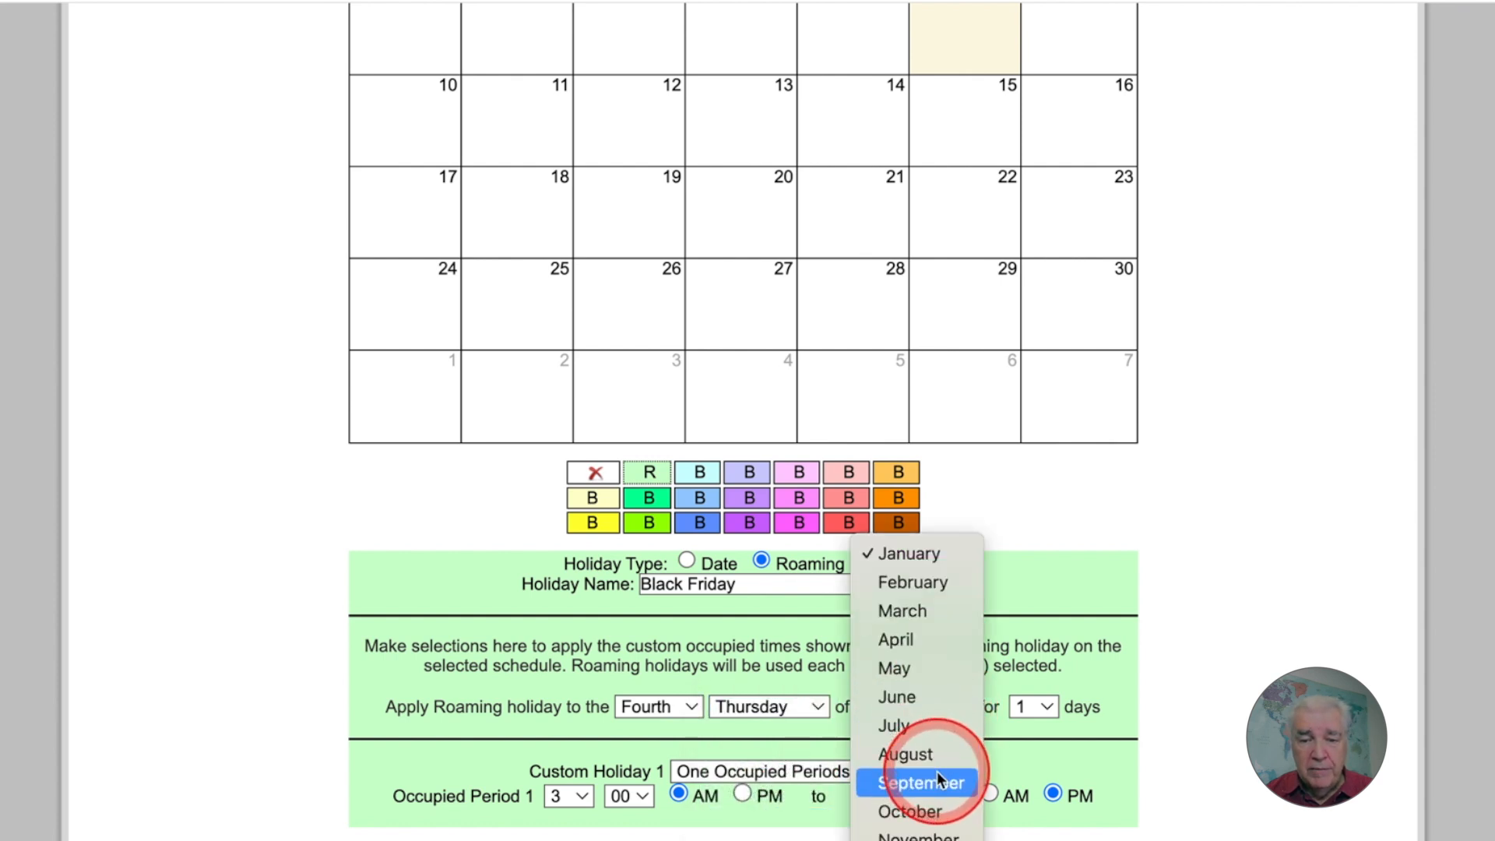
pyautogui.click(932, 835)
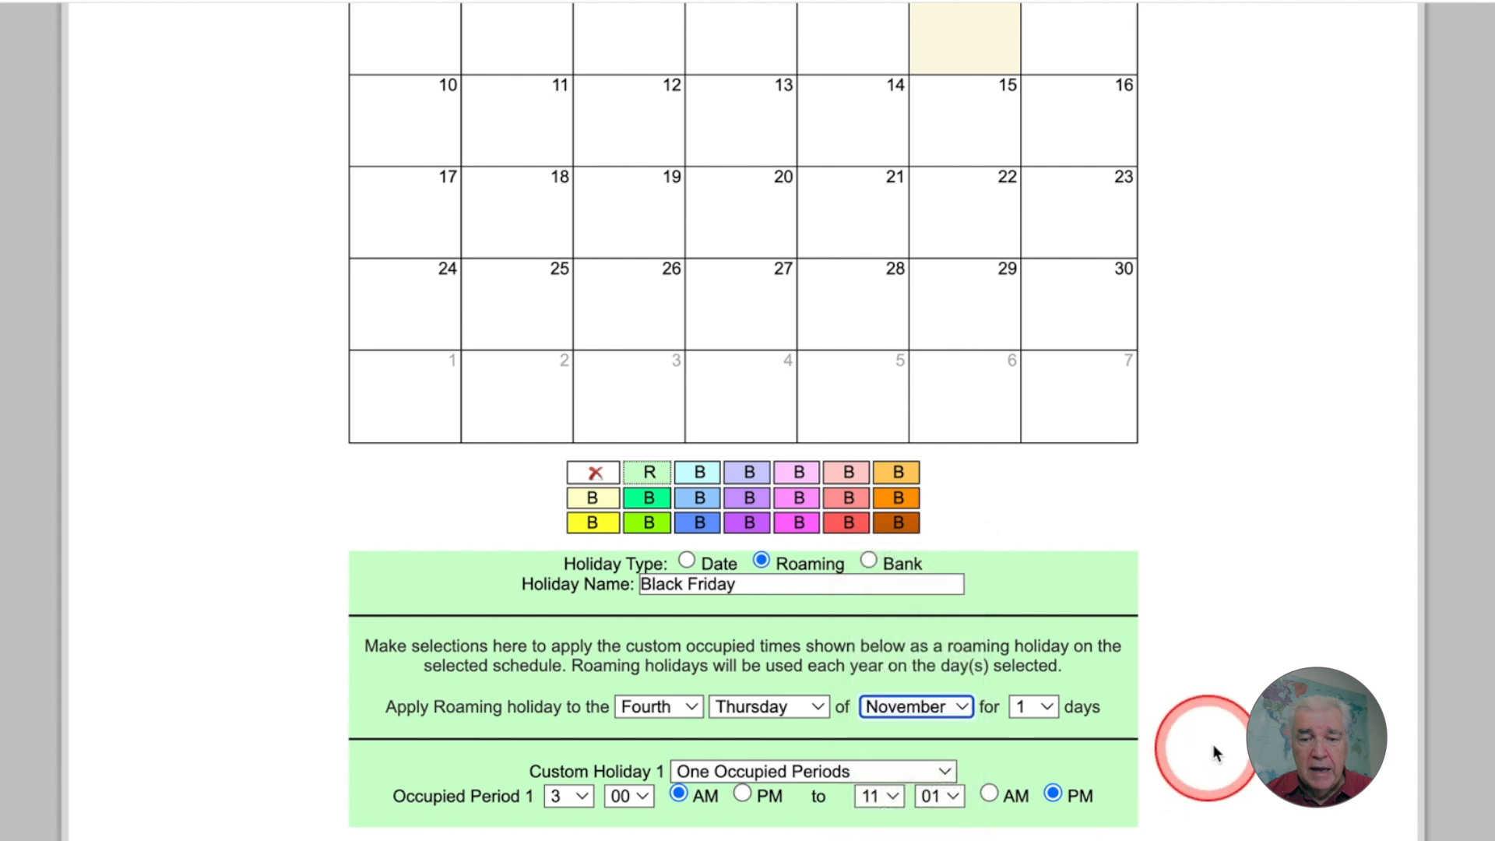
# - Set Custom Holiday 1 to Fully Unoccupied and submit the schedule
pyautogui.scroll(-1, 1214, 740)
pyautogui.click(943, 727)
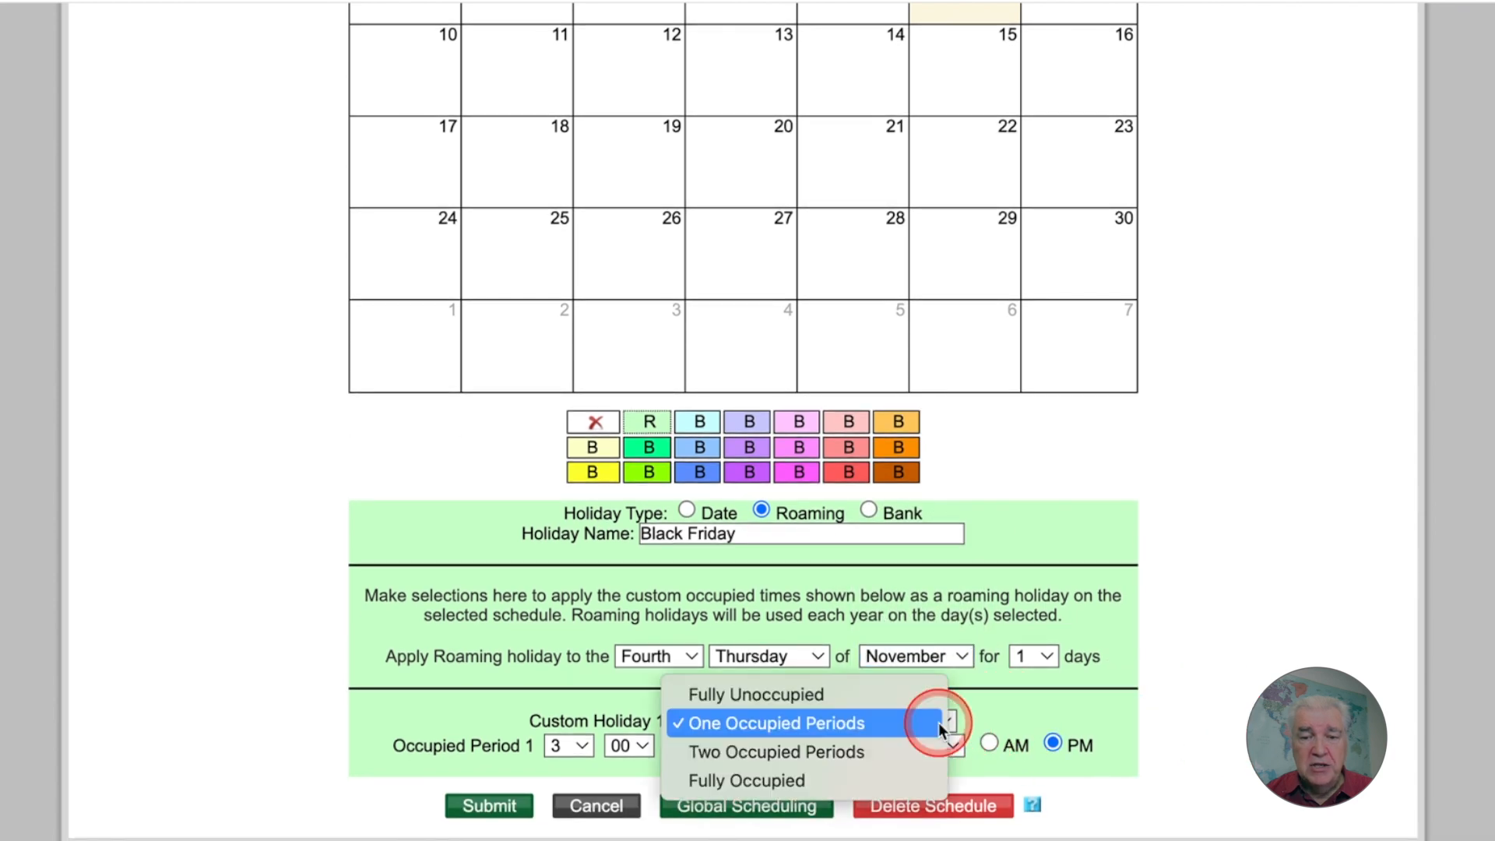
pyautogui.click(829, 695)
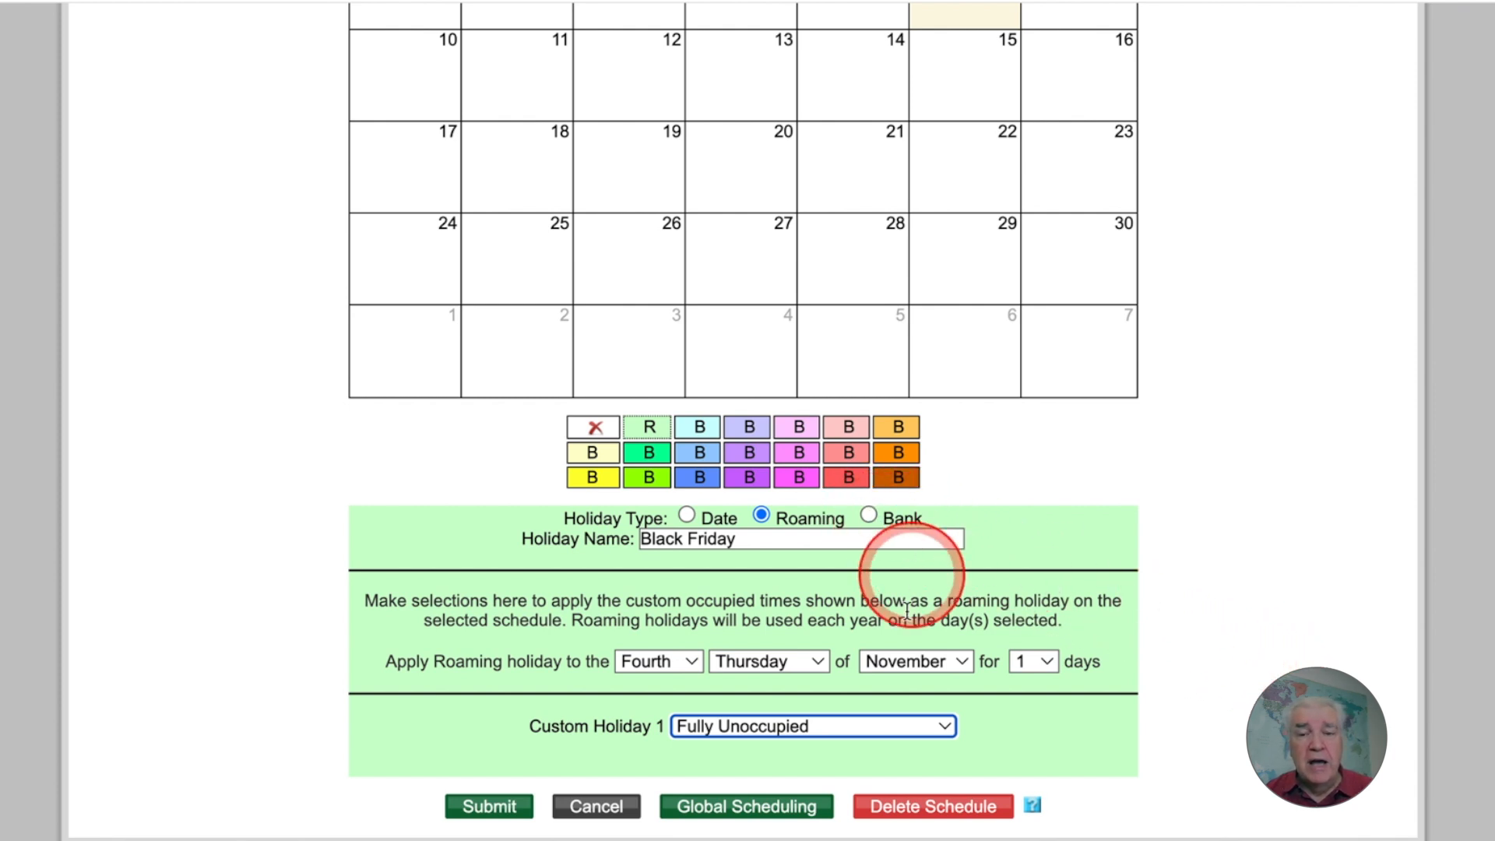
pyautogui.click(492, 806)
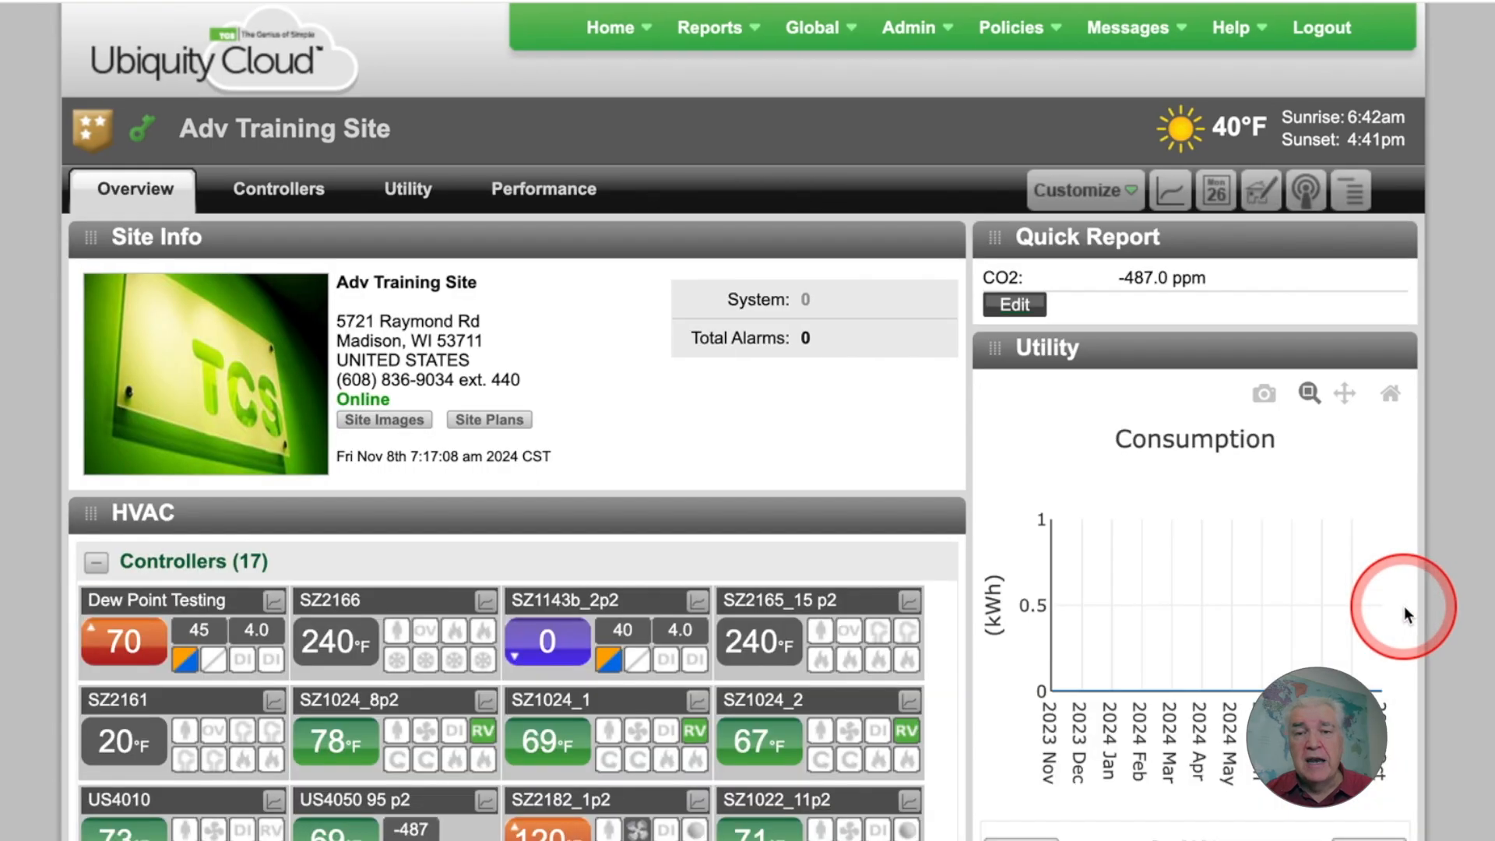